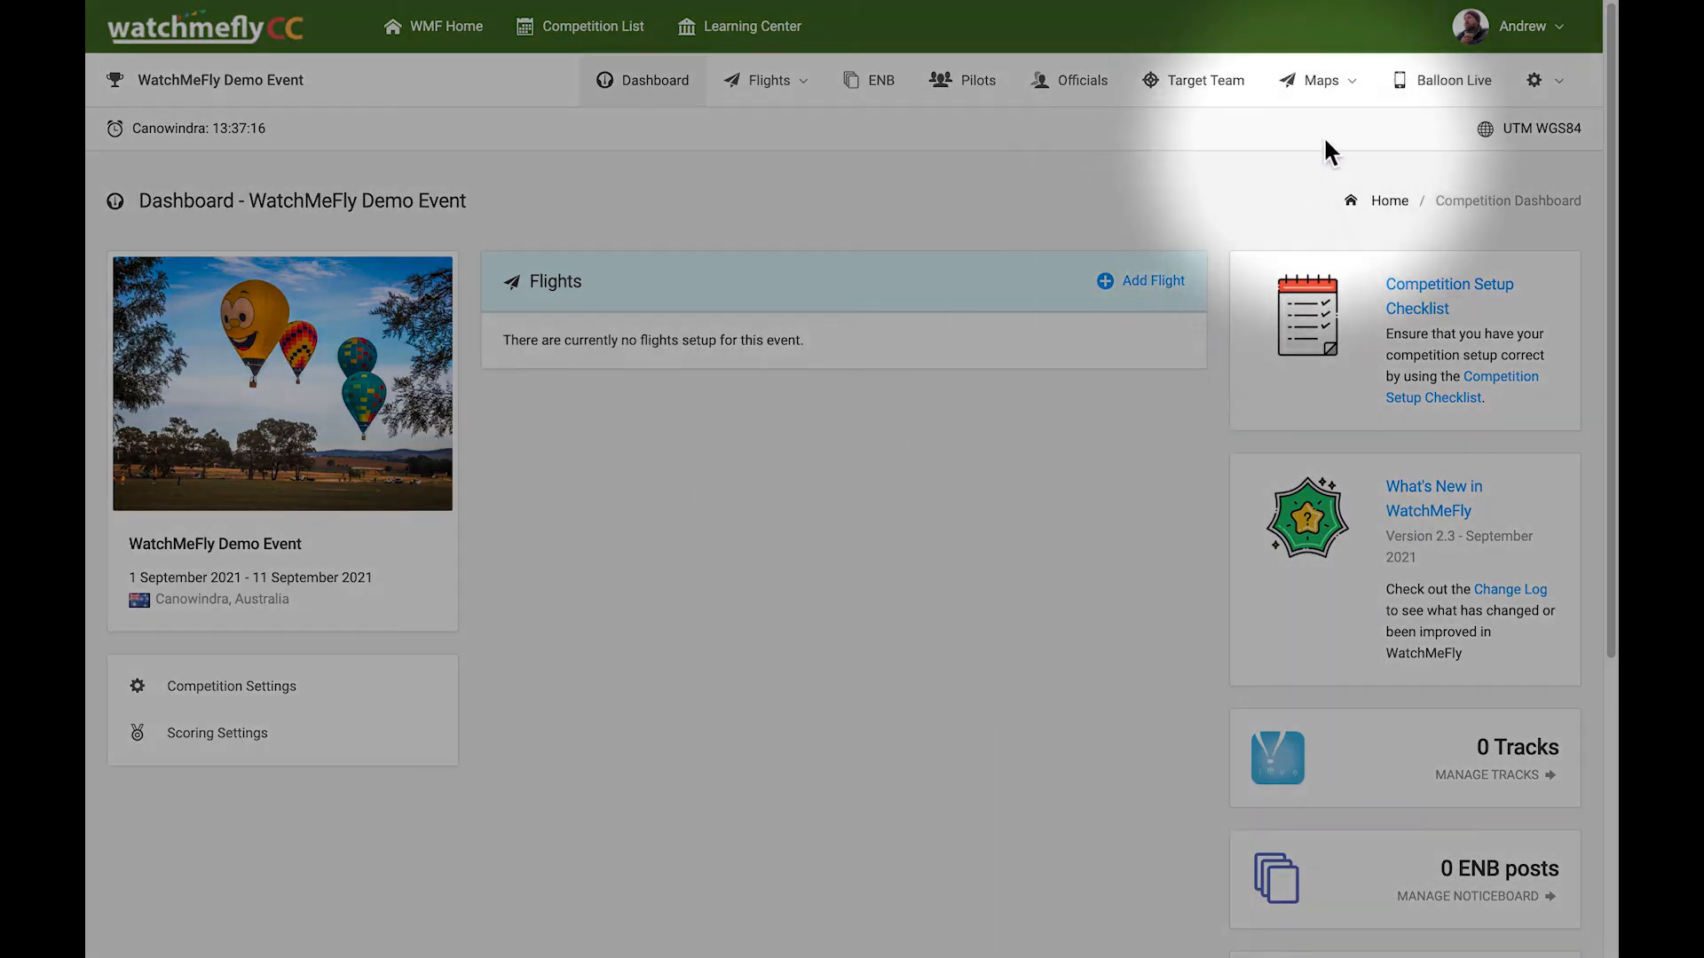
- Open PZ management for the event, then upload and process the OziExplorer file PZ1_demo.plt
click(1351, 84)
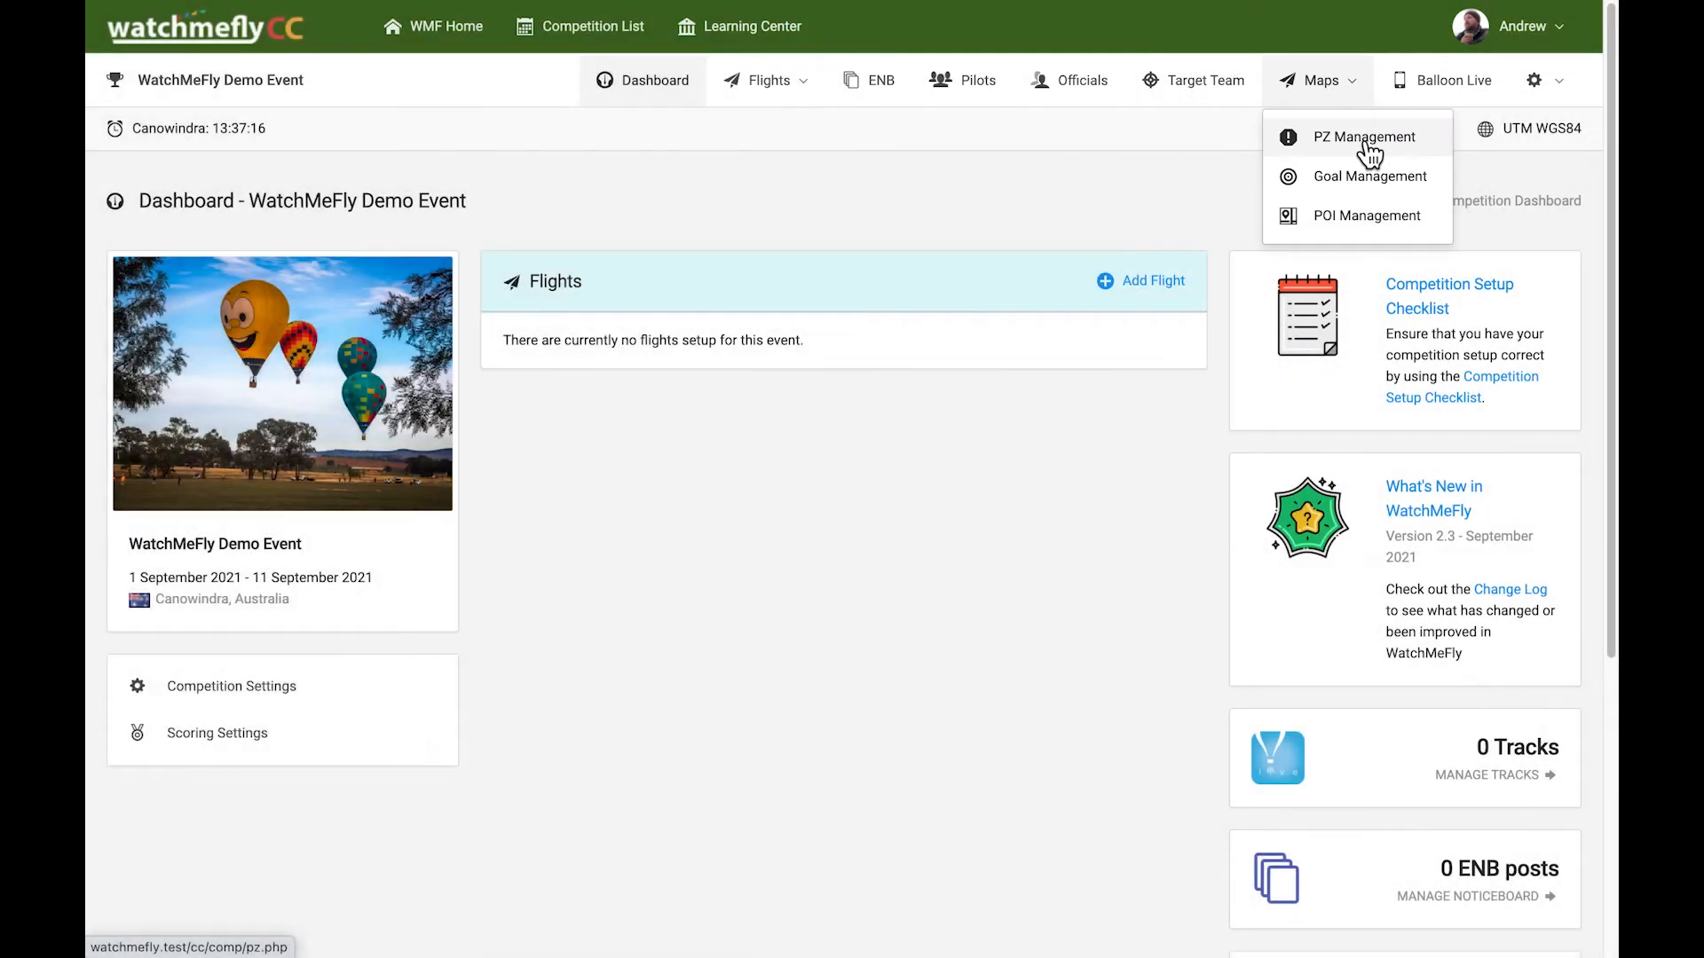
click(1367, 146)
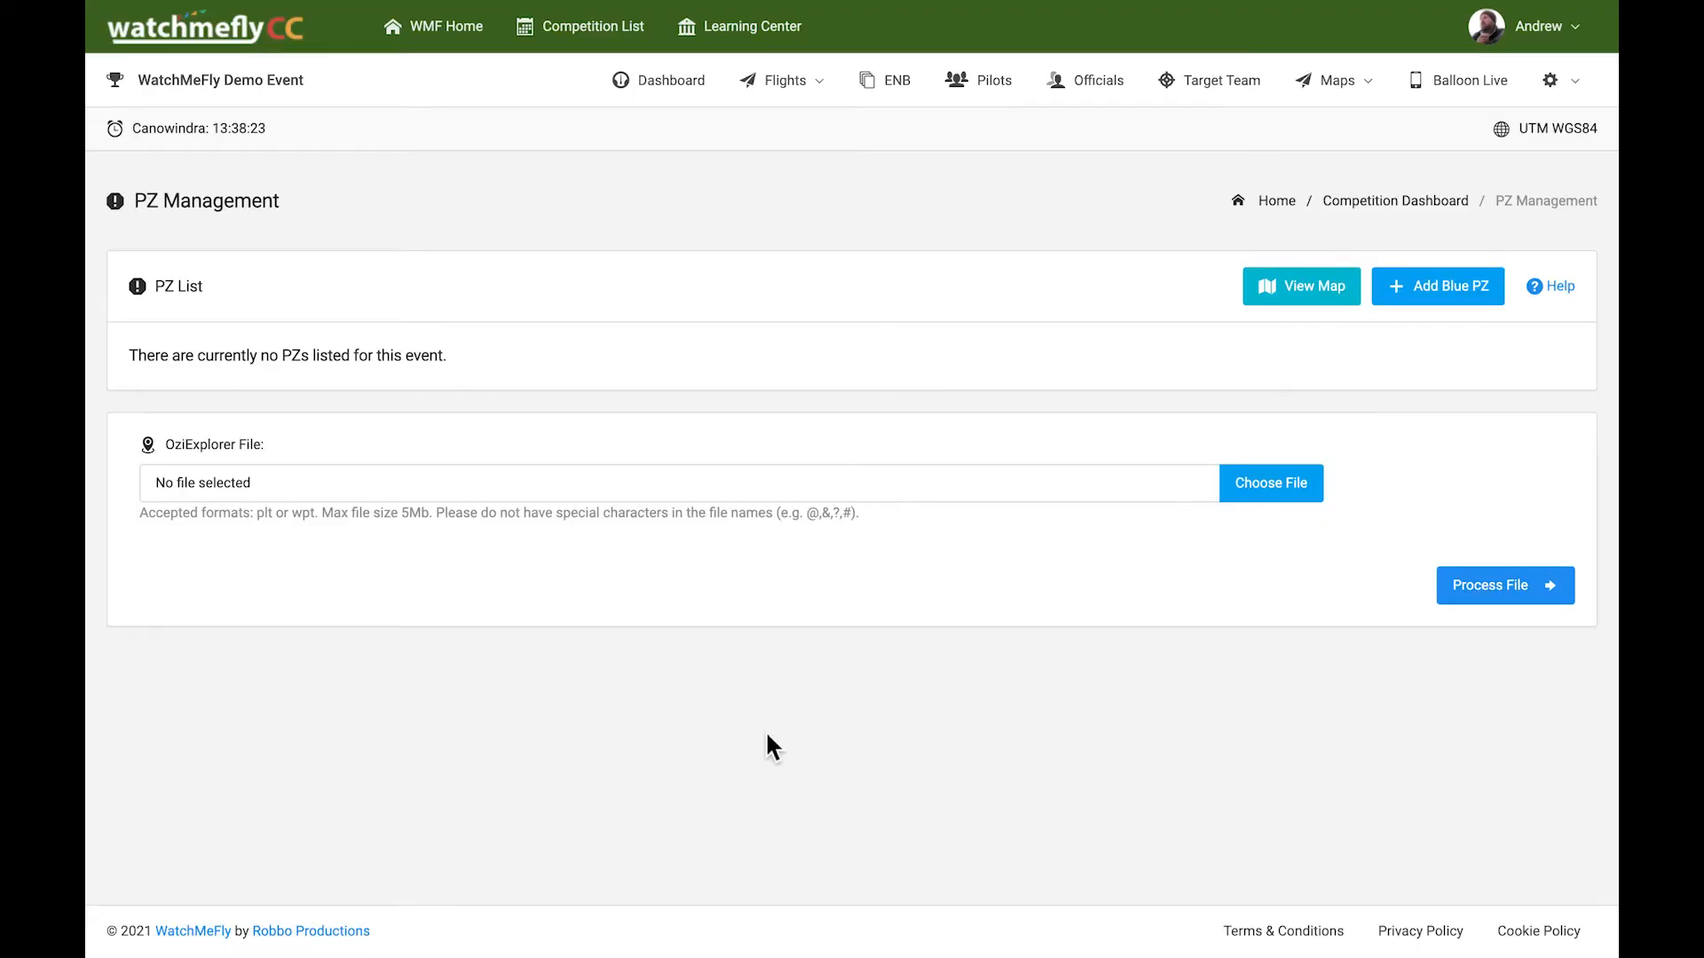
click(1272, 497)
click(720, 404)
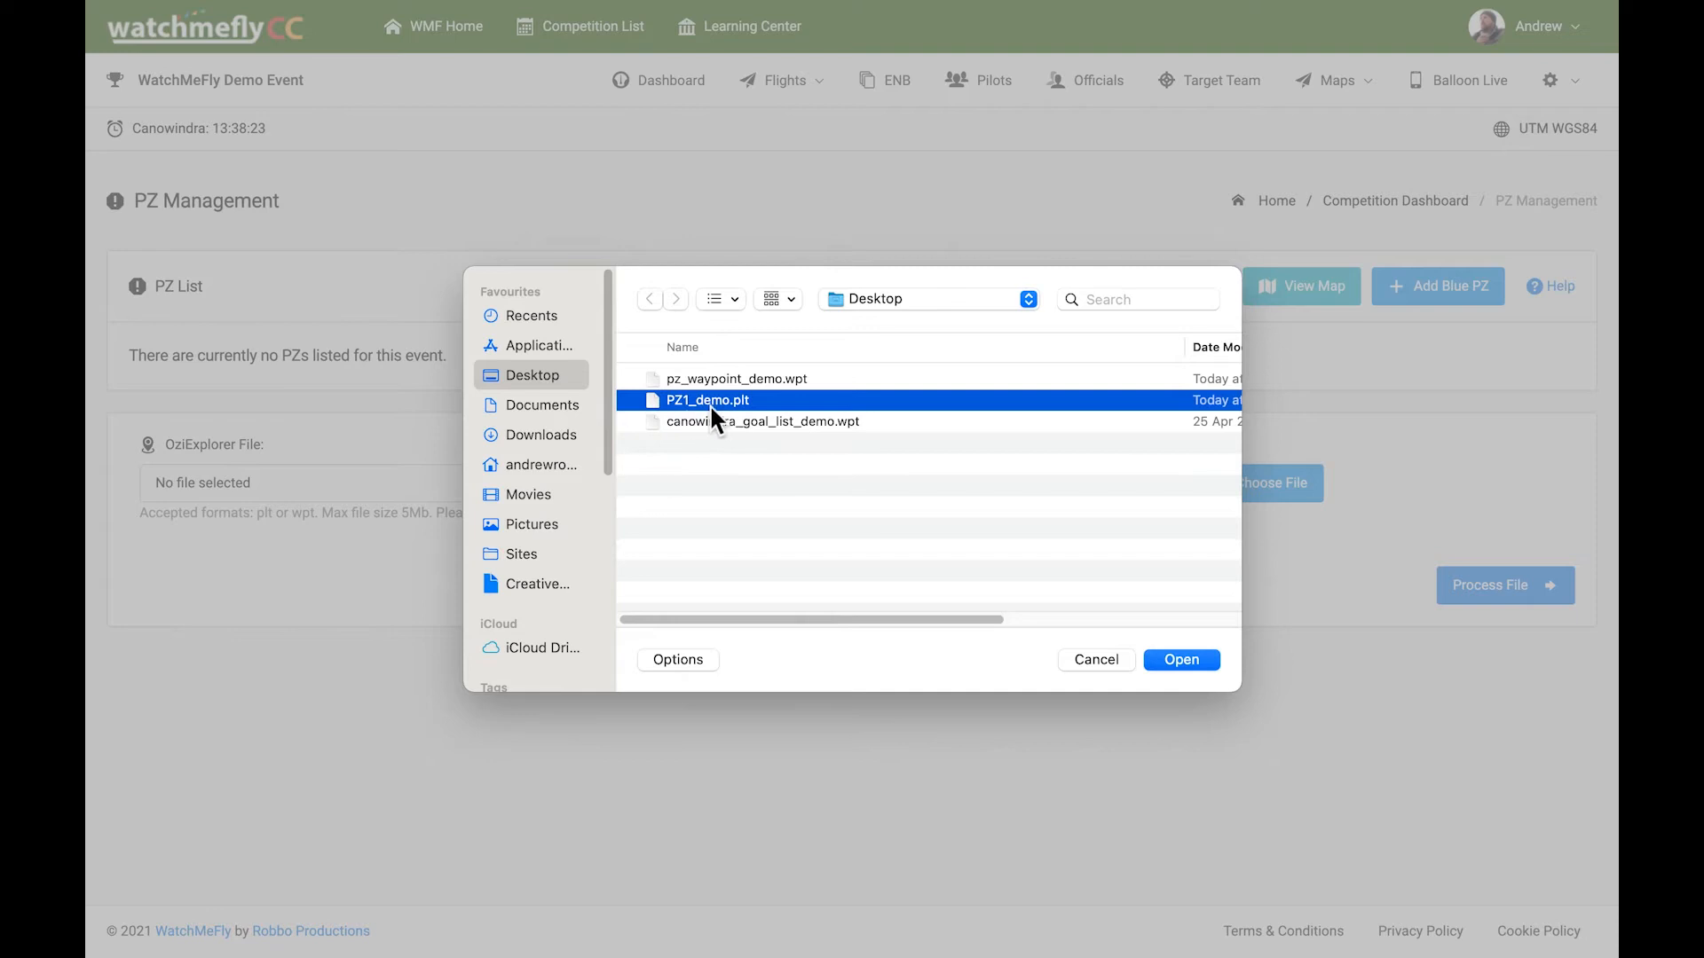
click(1185, 661)
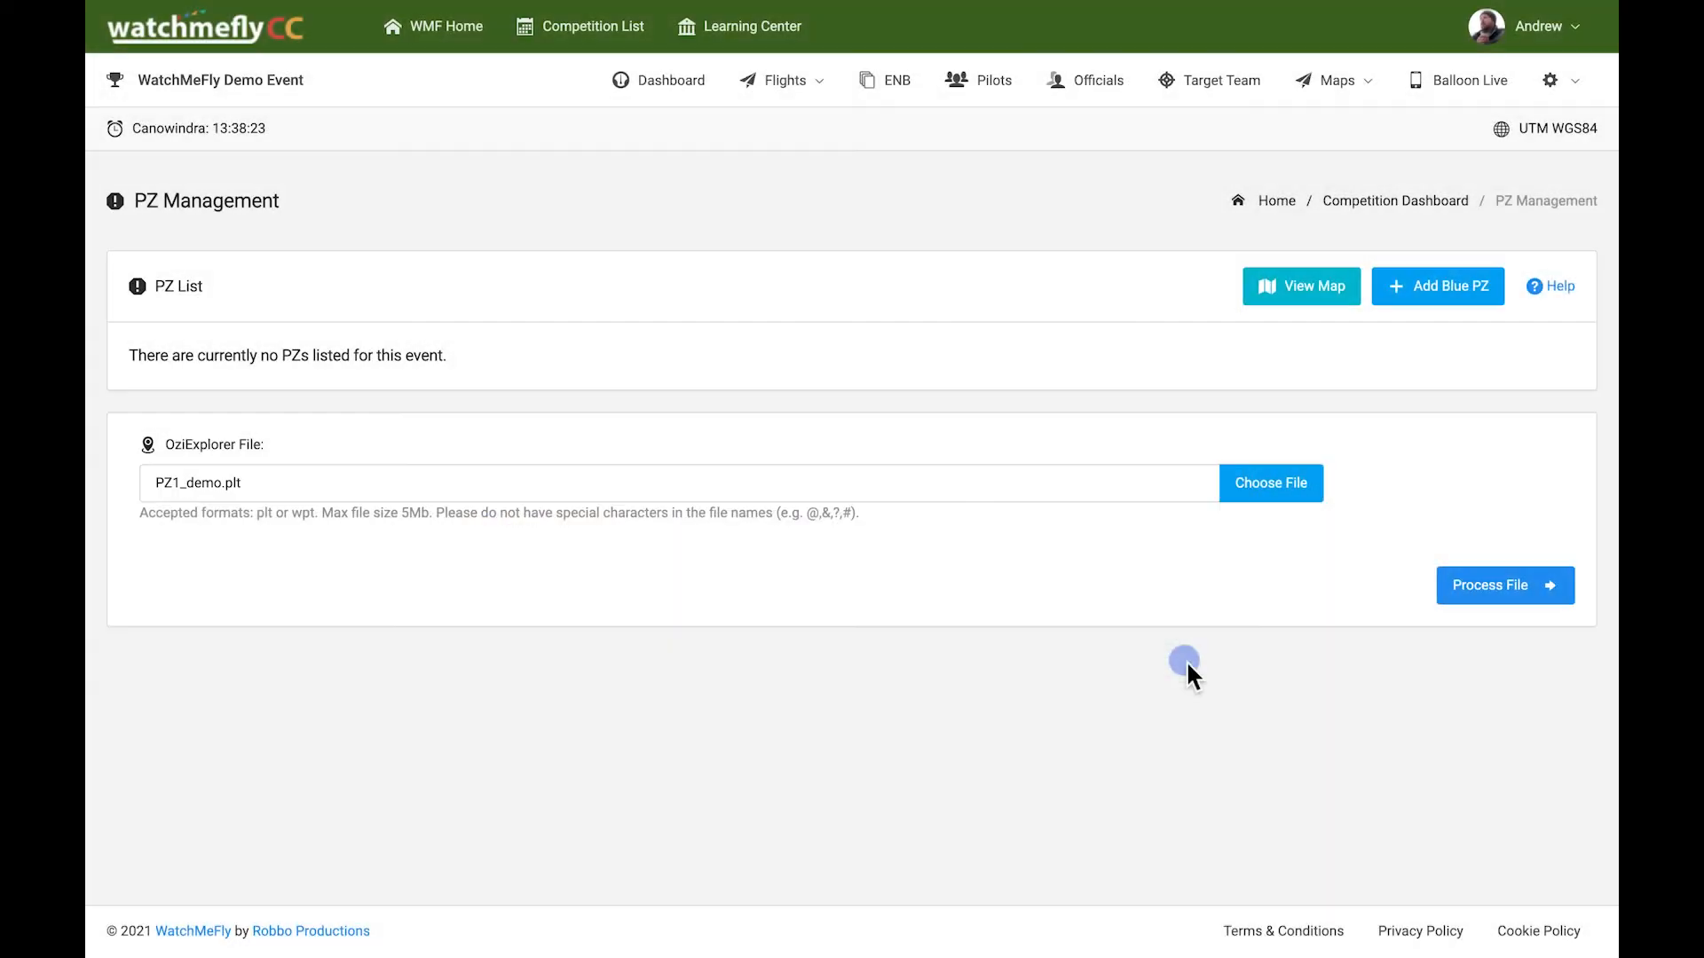
click(1517, 588)
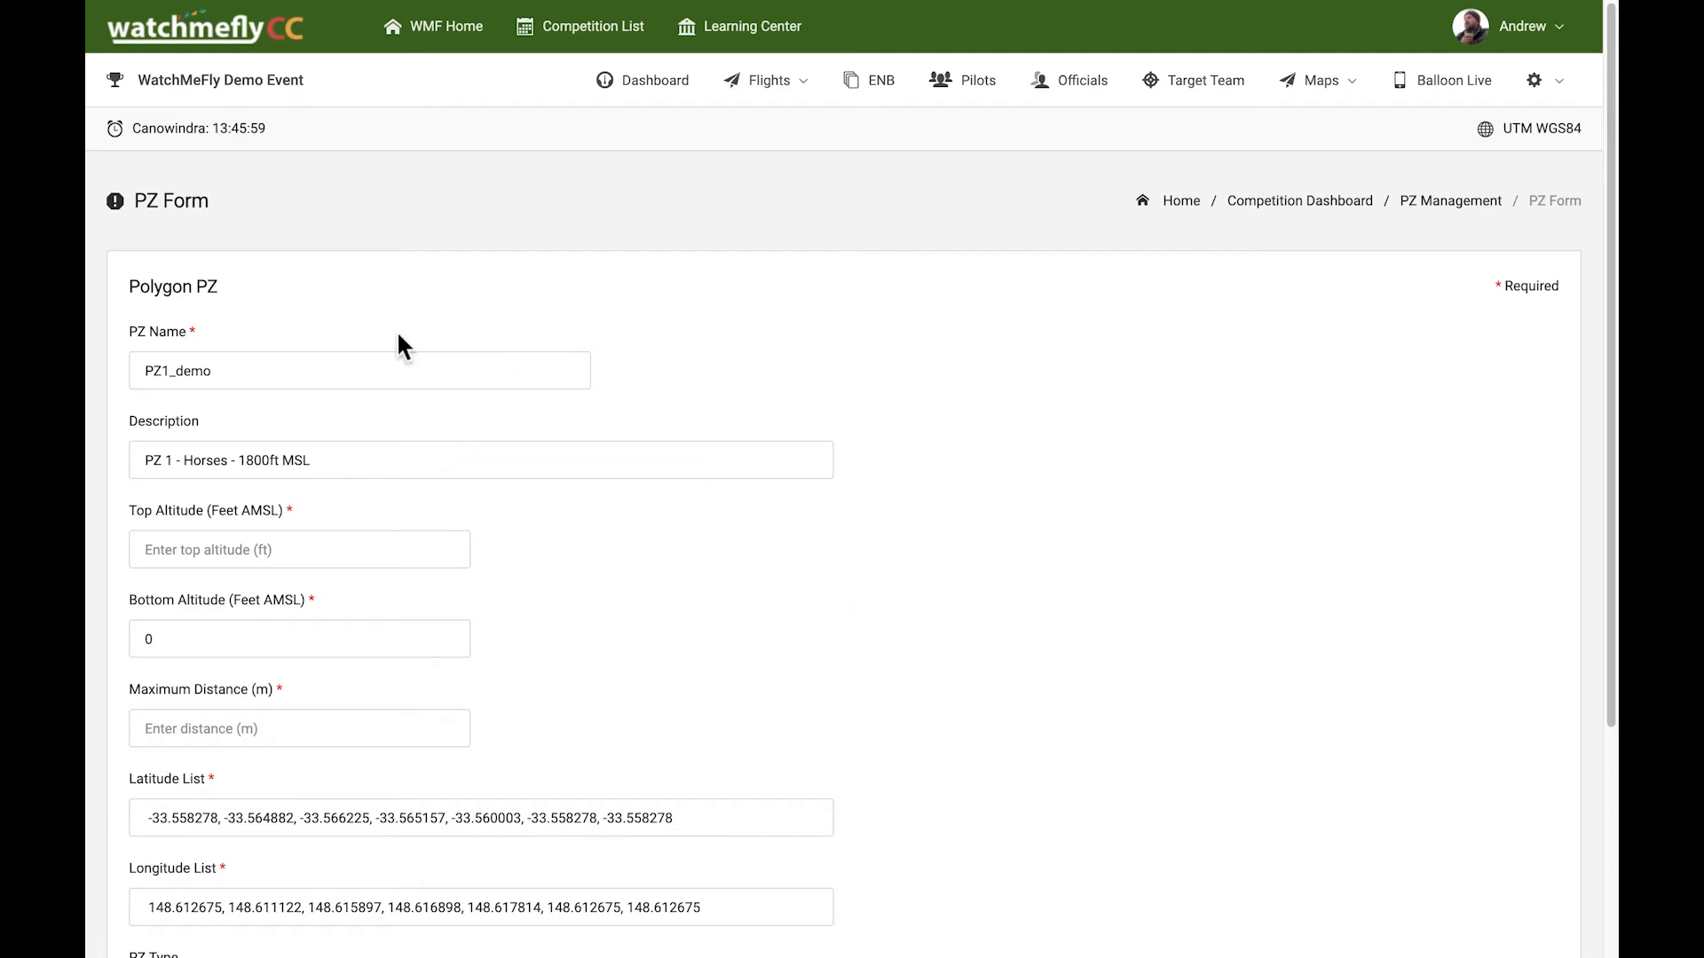
- Rename the imported polygon PZ as PZ 1 and set its top altitude to 1800 ft
click(165, 373)
drag(218, 374, 161, 375)
text(1)
click(430, 561)
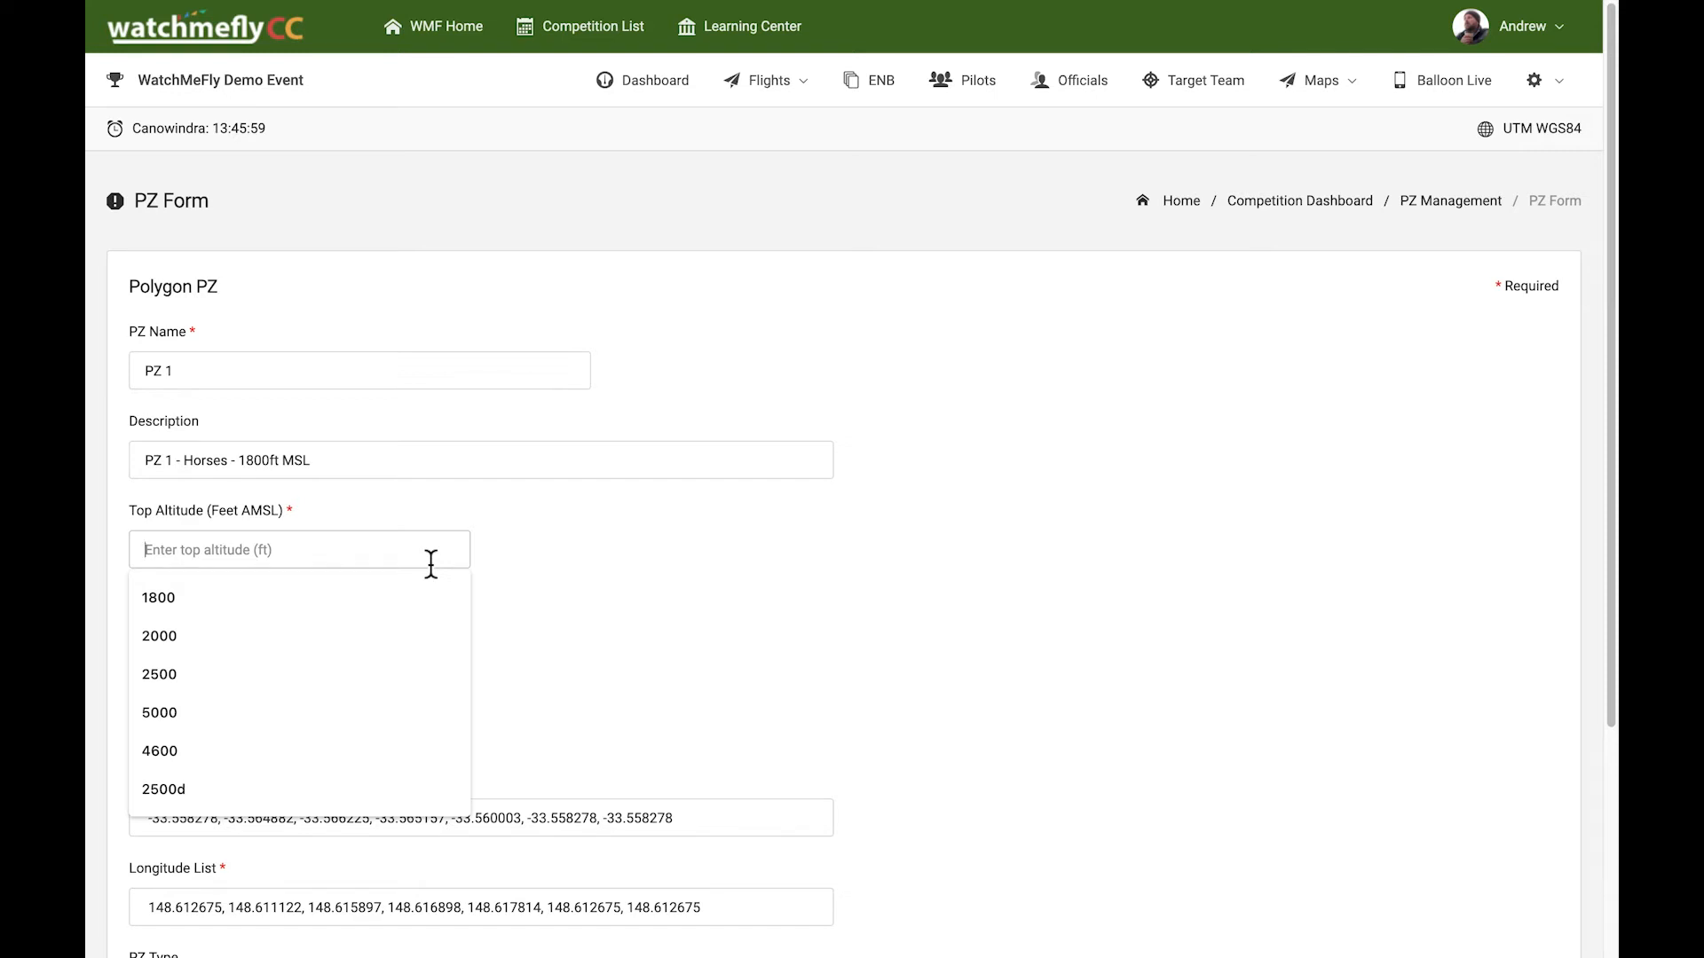
text(18)
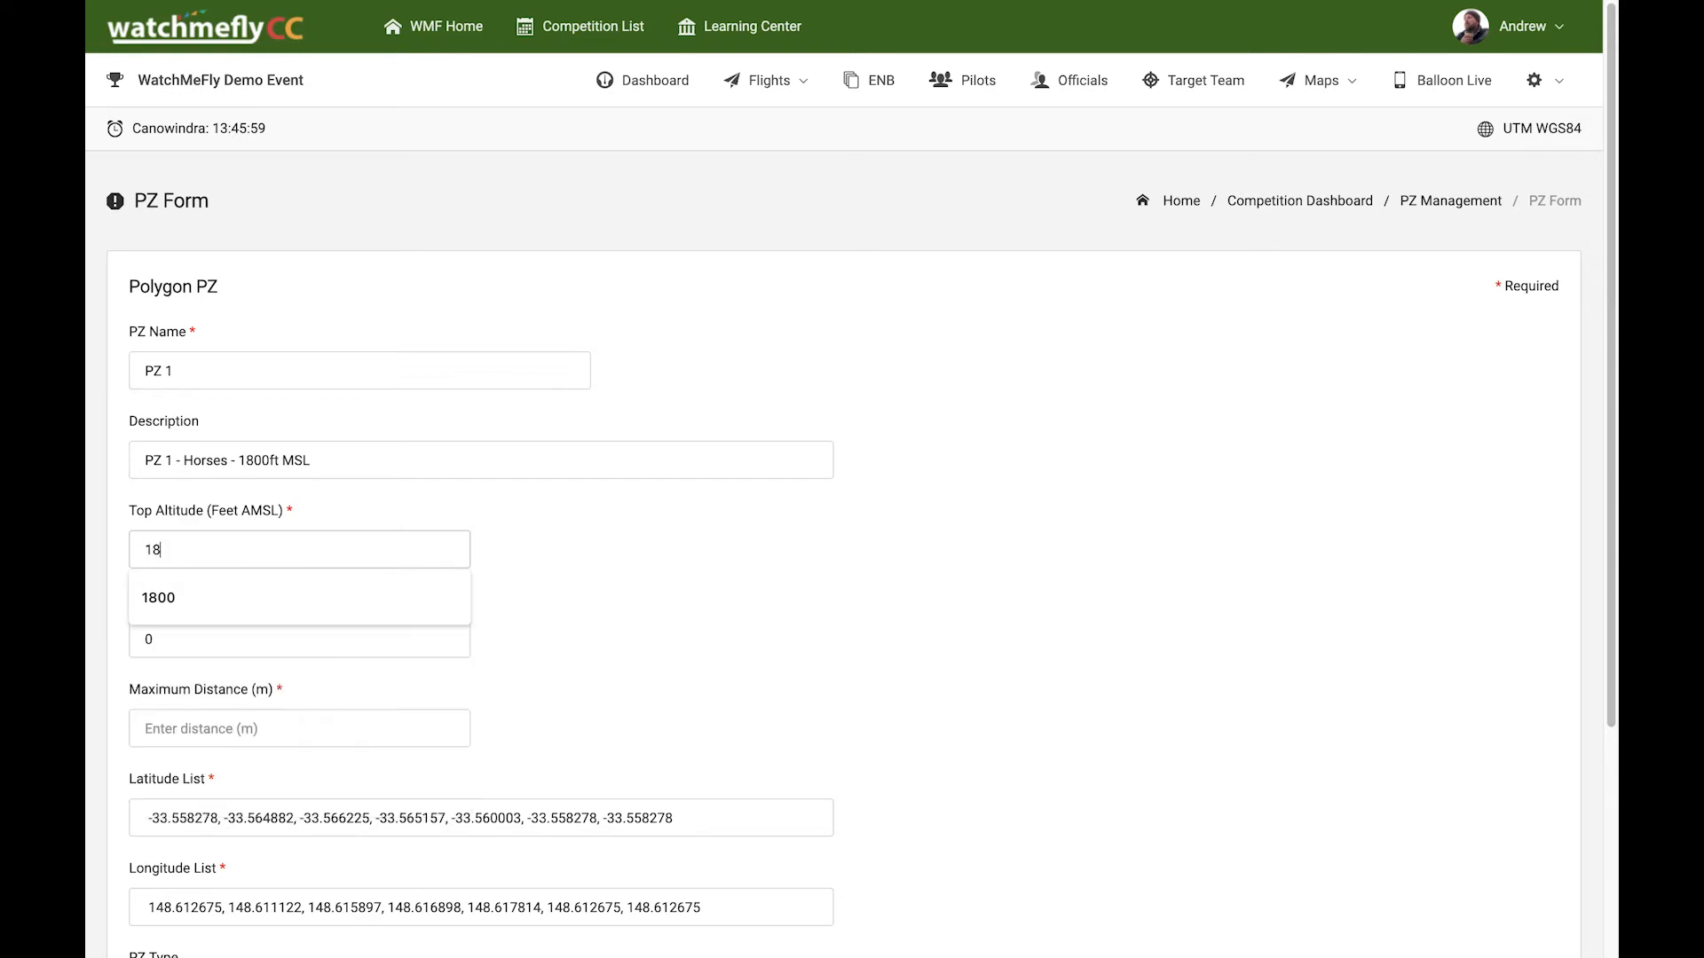
text(00)
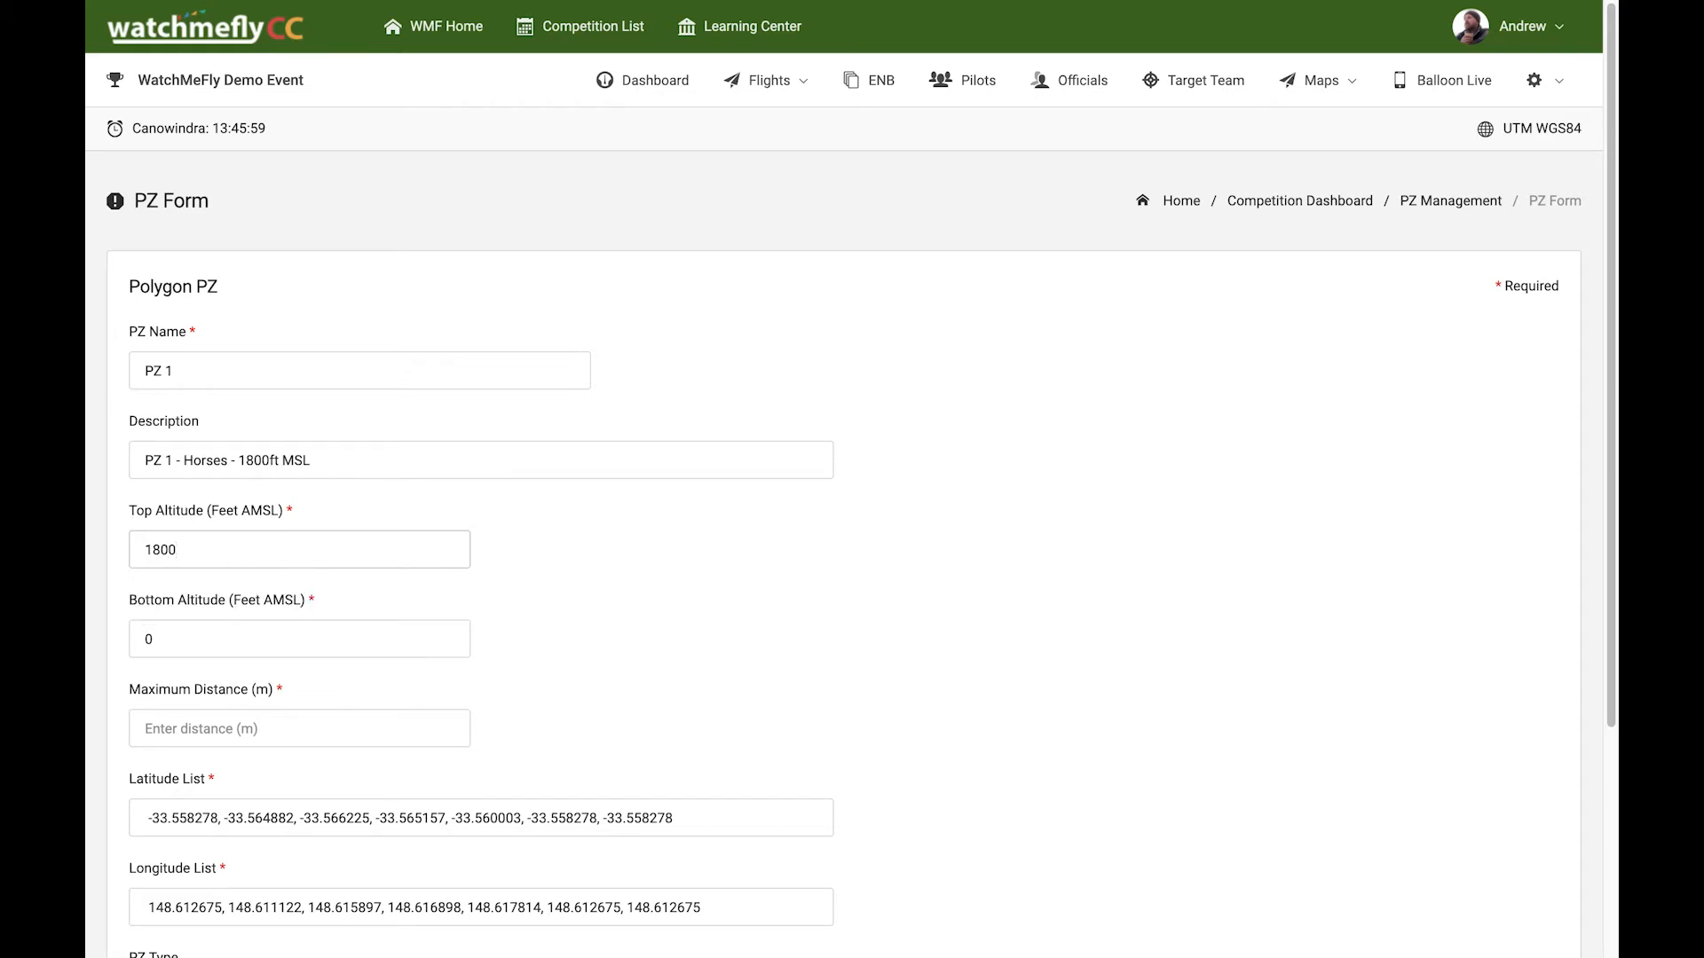
- Set the polygon PZ's bottom altitude to 984 ft and its maximum distance to 924 m
drag(202, 643, 126, 641)
text(984)
click(358, 738)
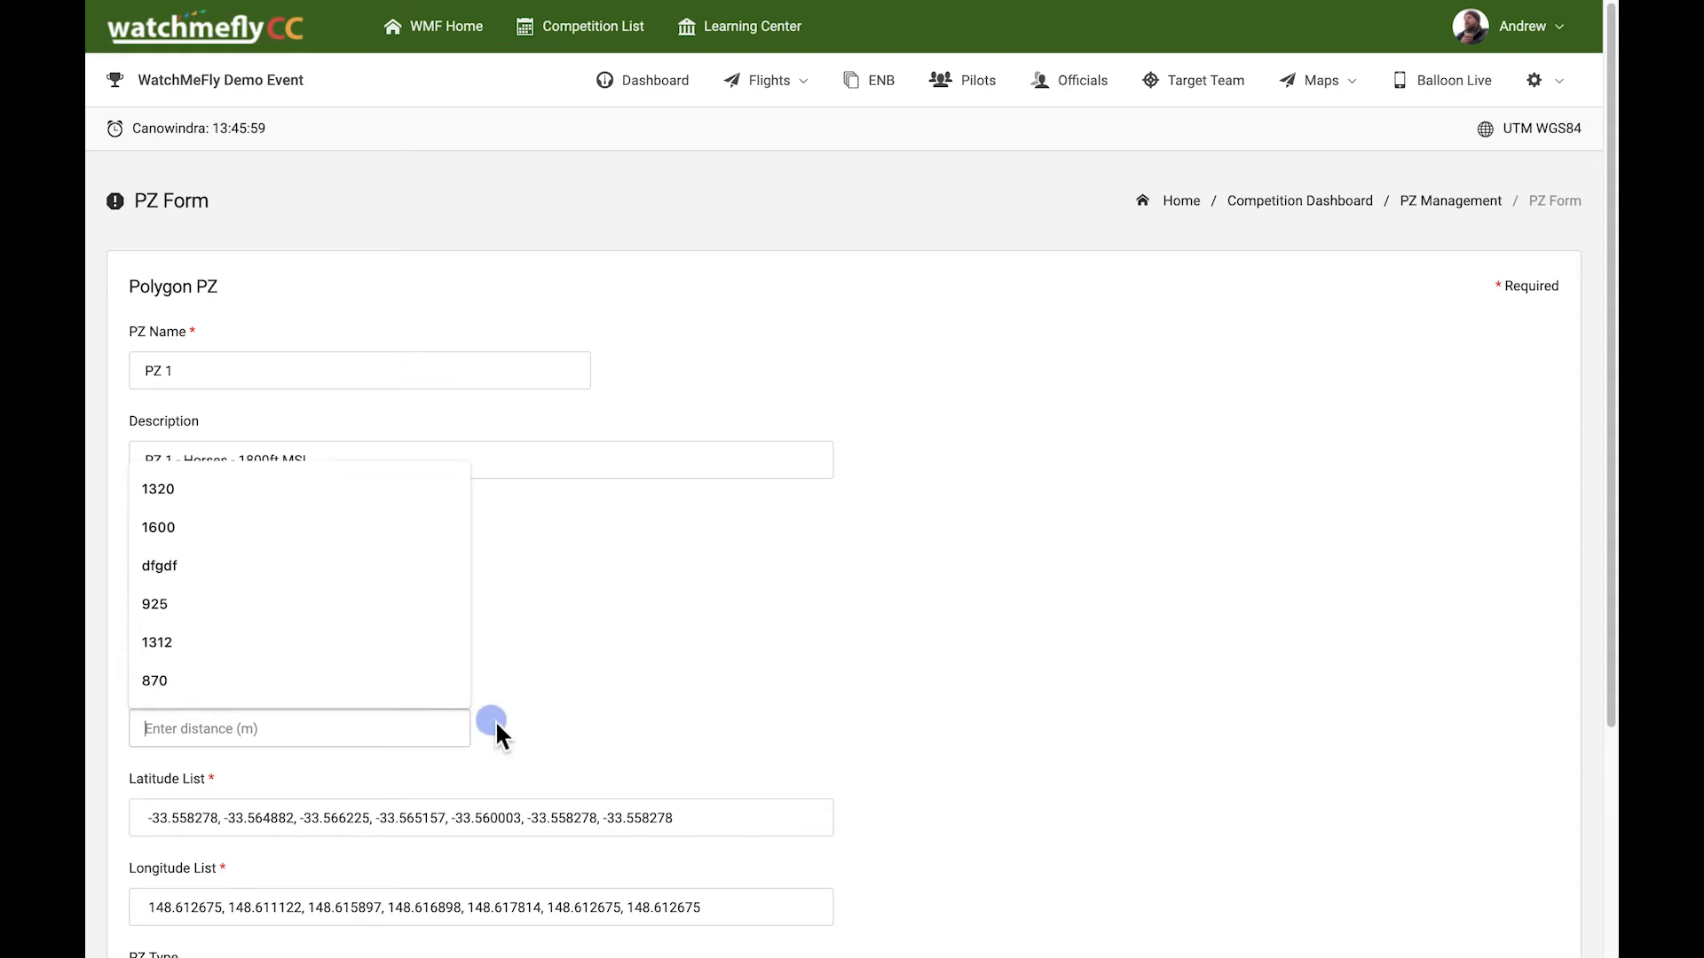
text(924)
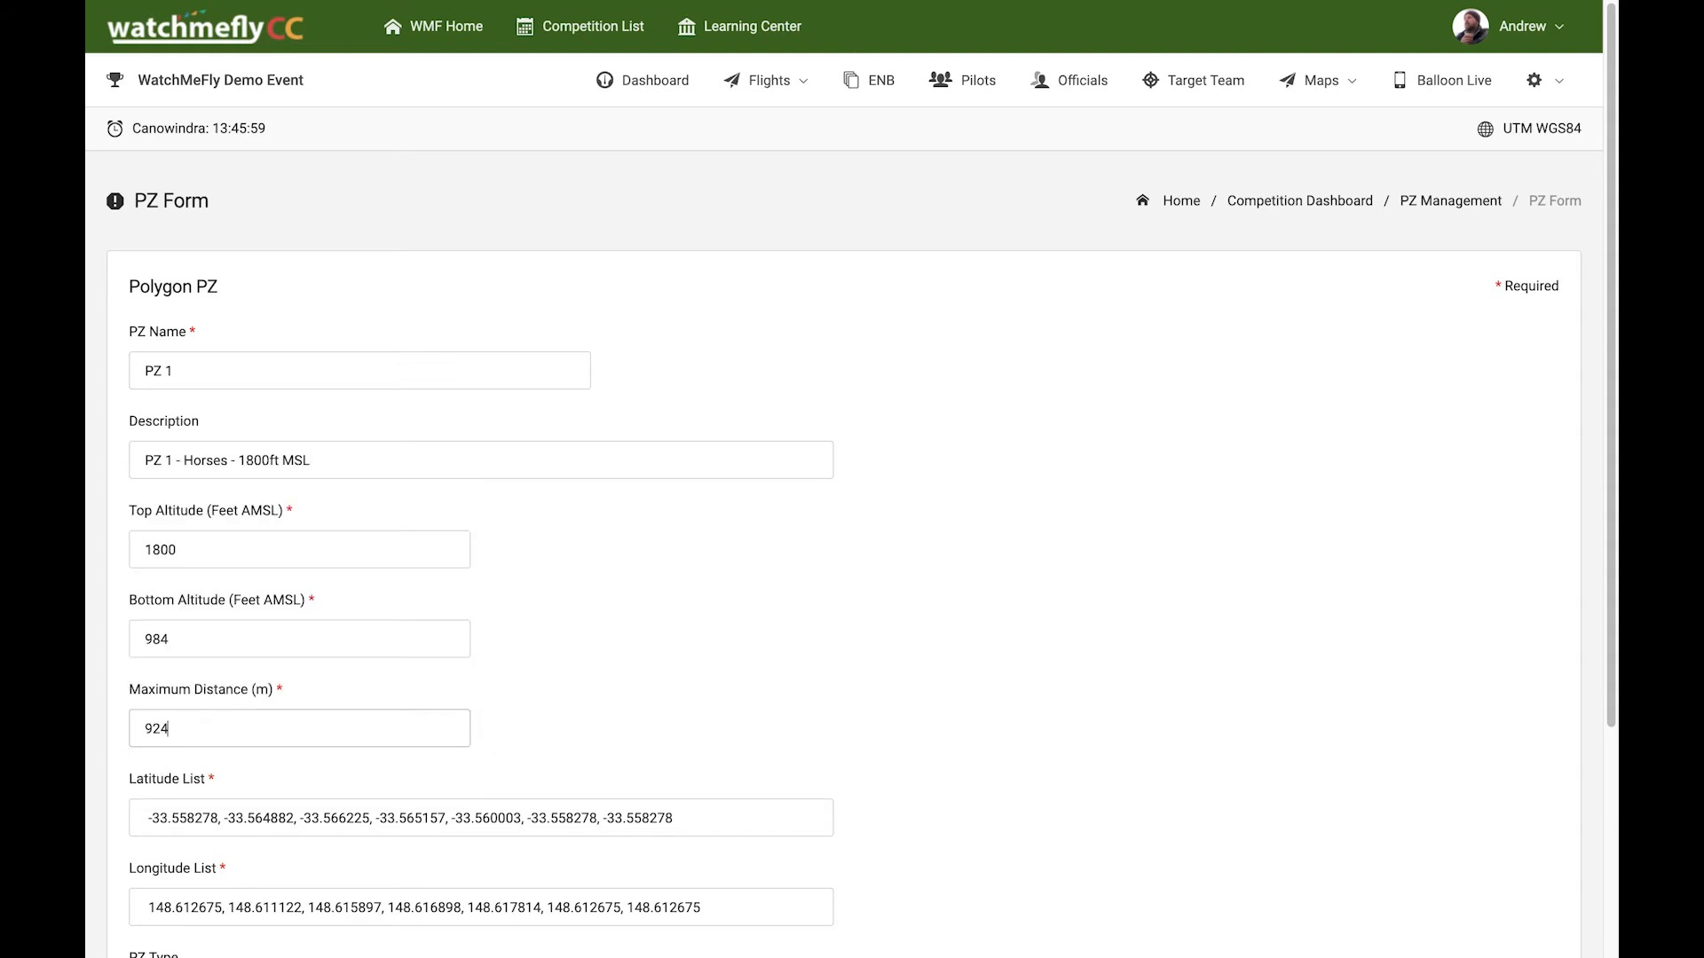
click(672, 688)
- Set the polygon PZ online and save it
scroll(901, 643, down, 3)
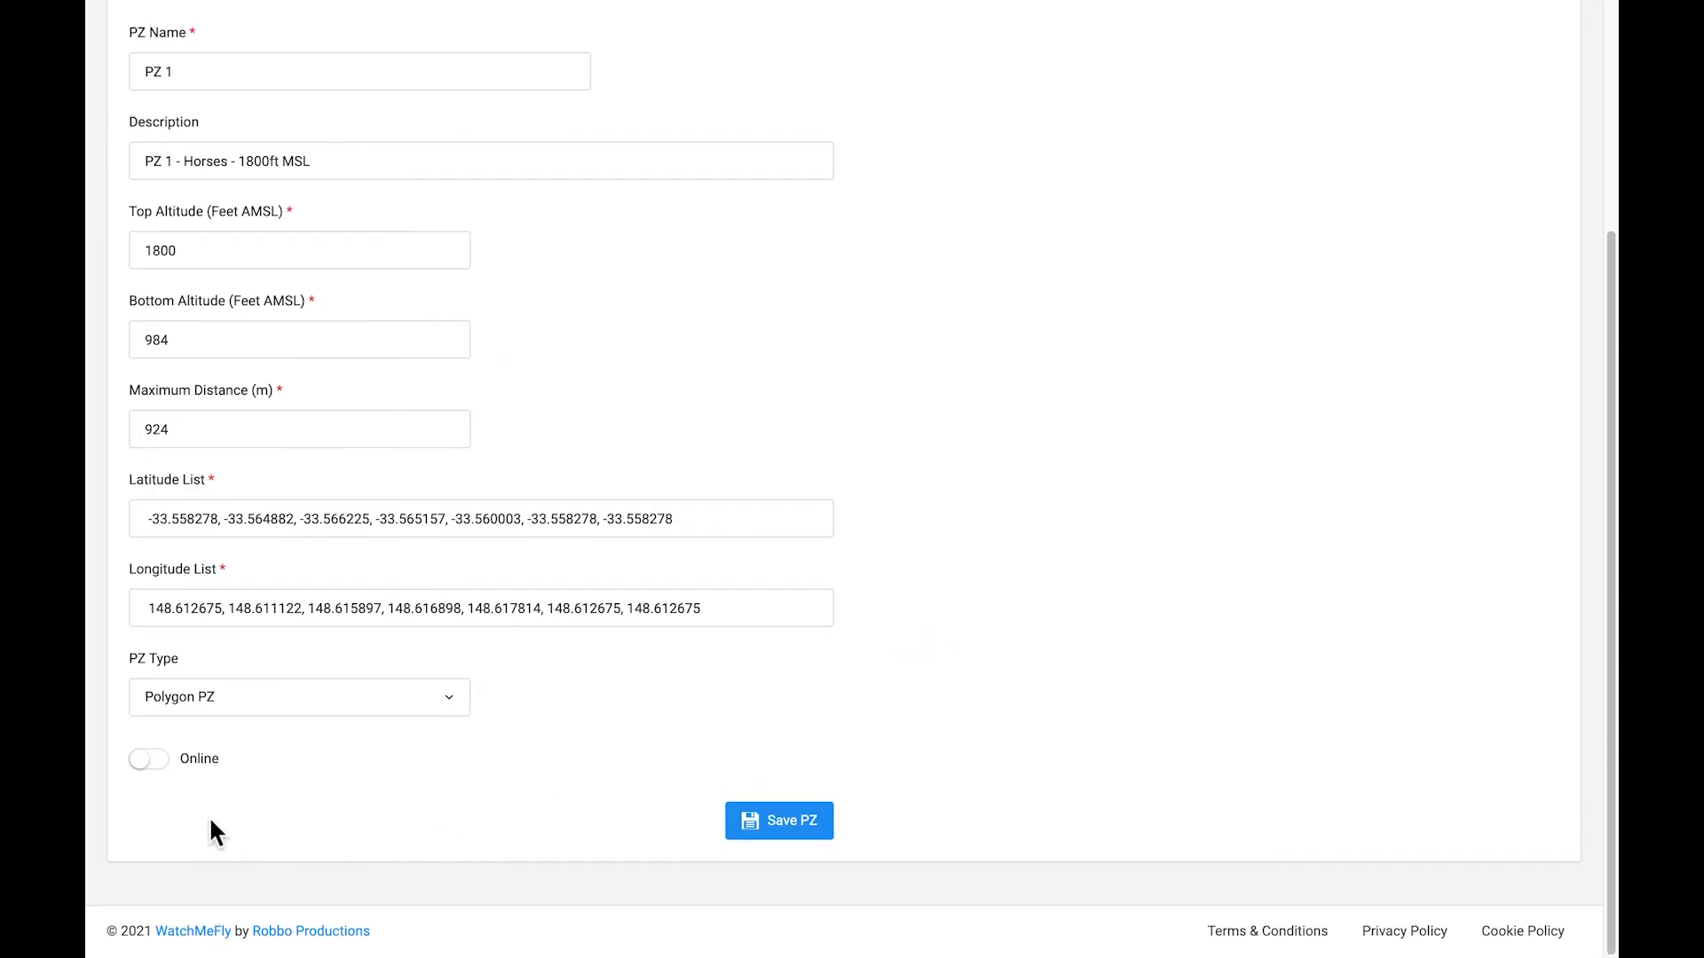
click(161, 768)
click(804, 830)
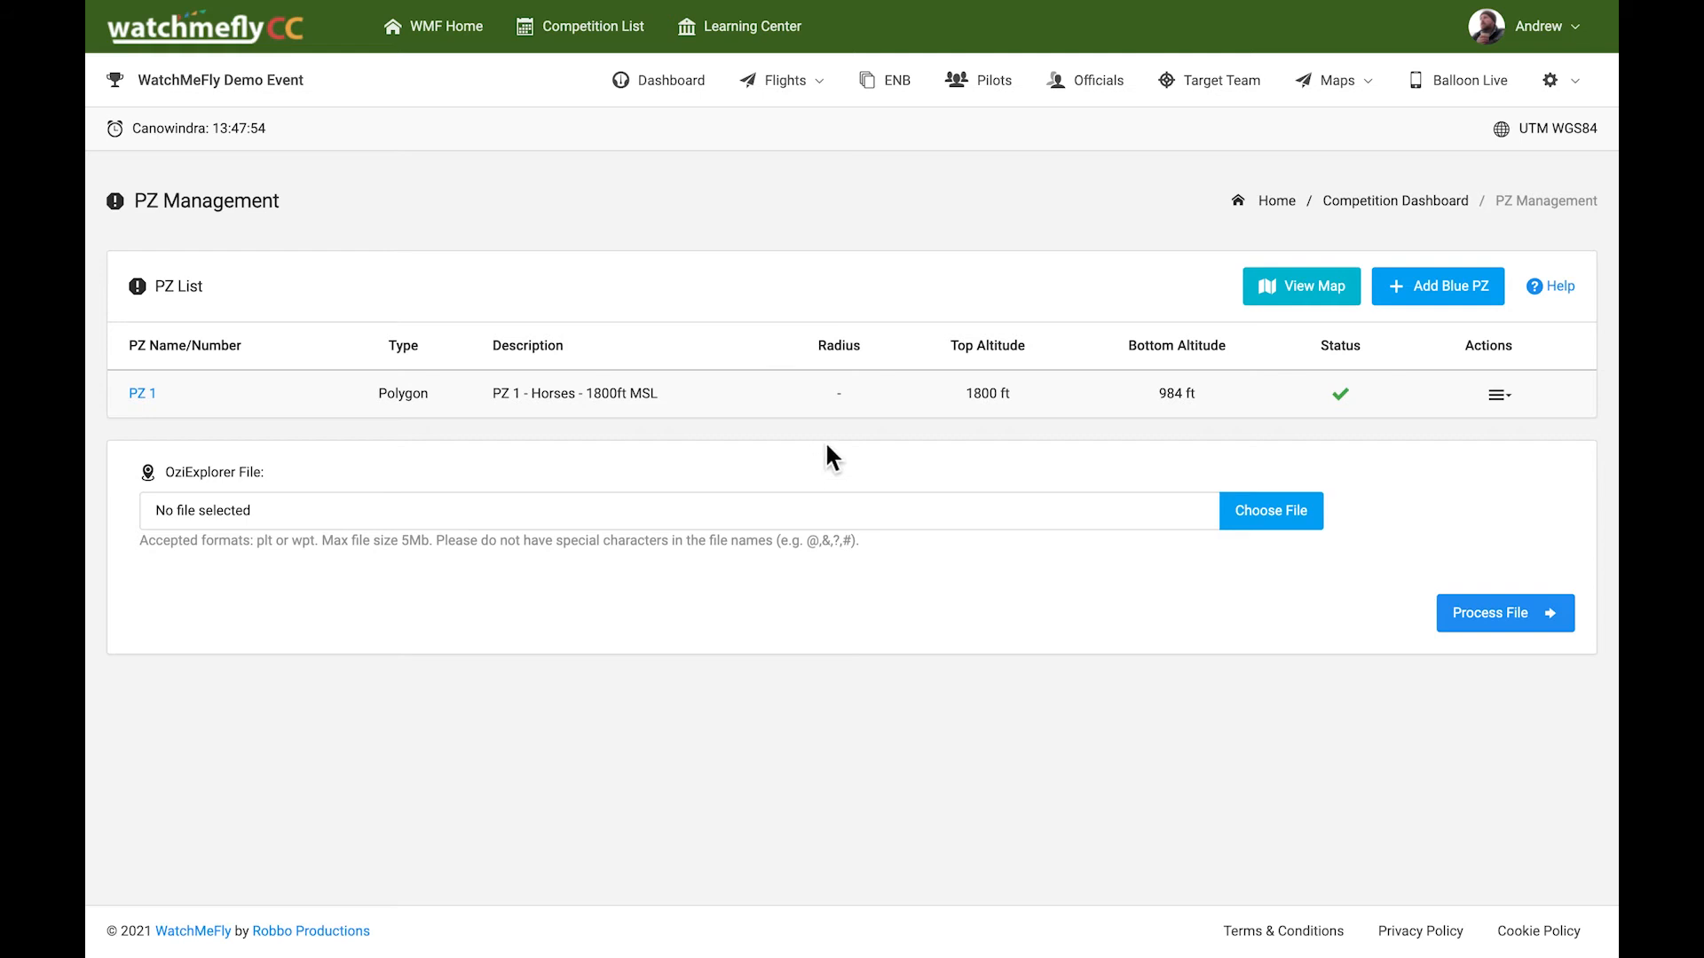
- View PZ 1 on the map and check its marker
click(1518, 408)
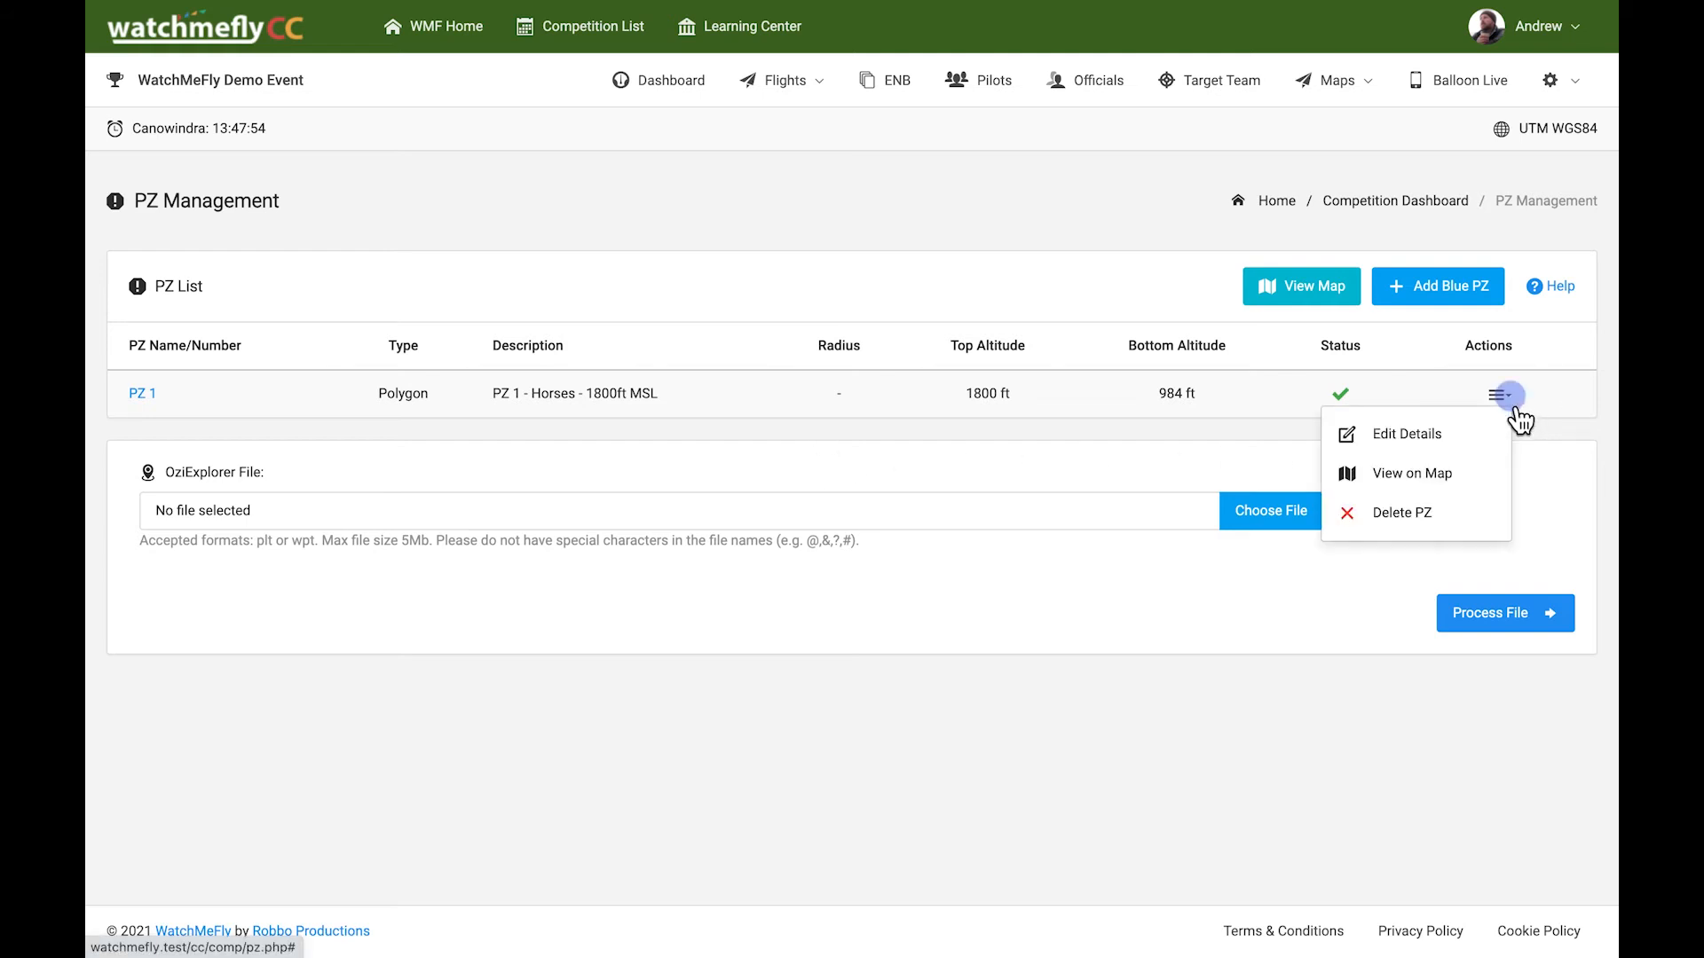
click(1396, 484)
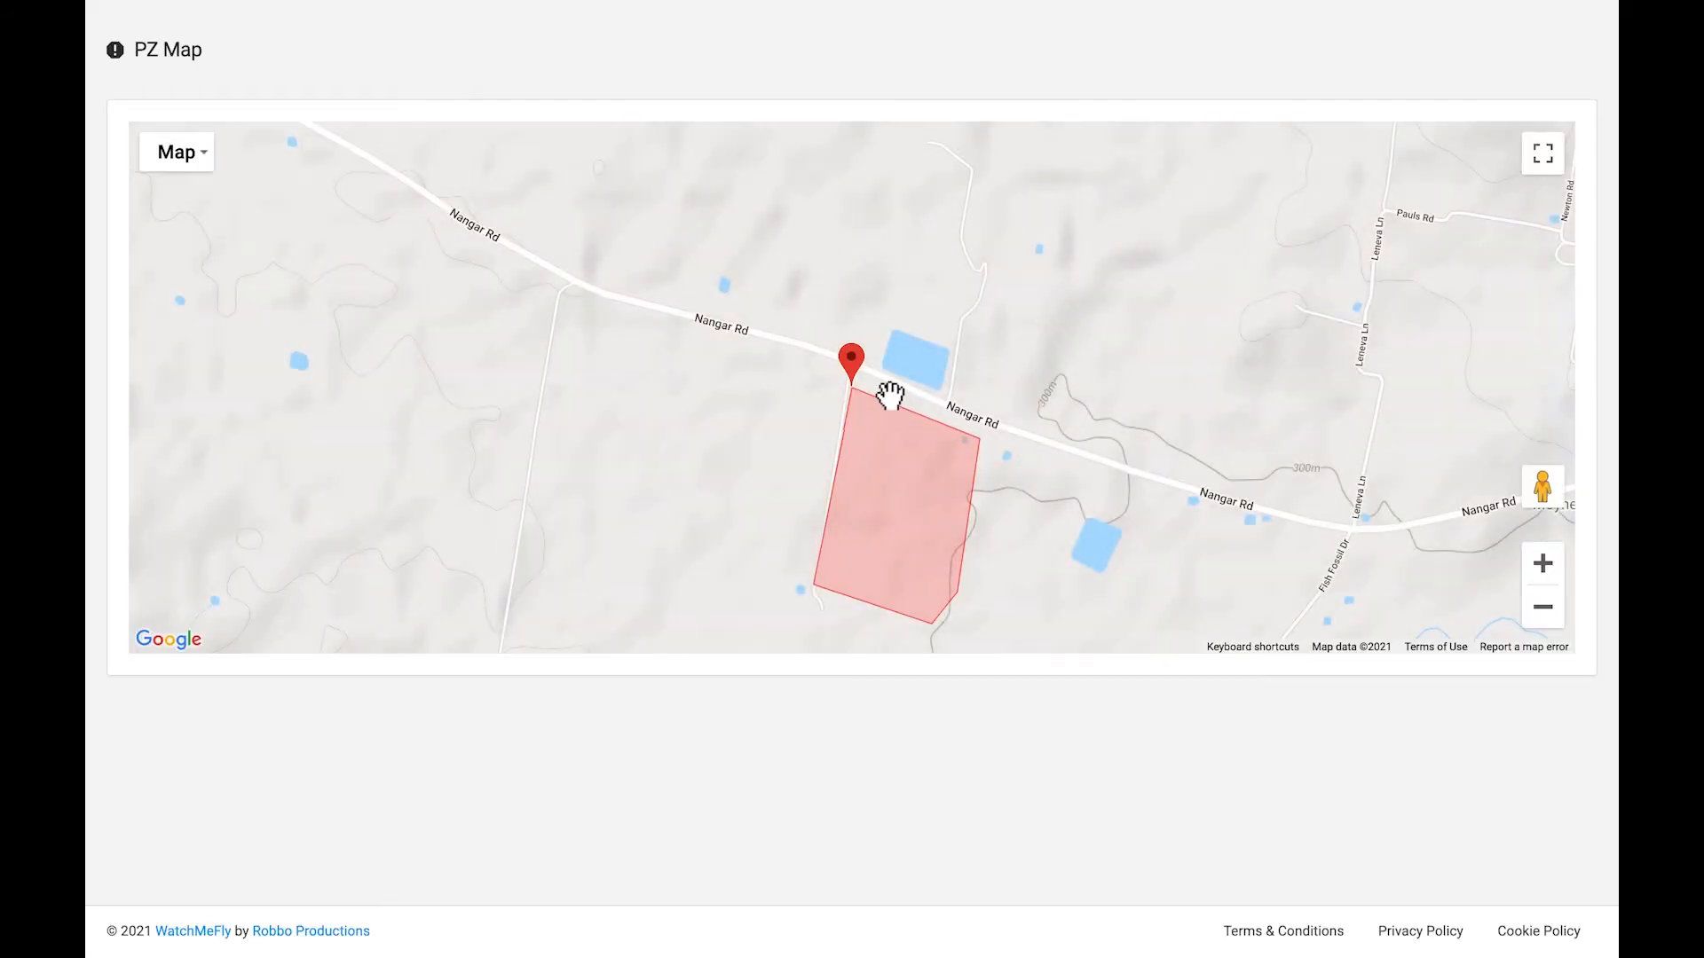
click(854, 369)
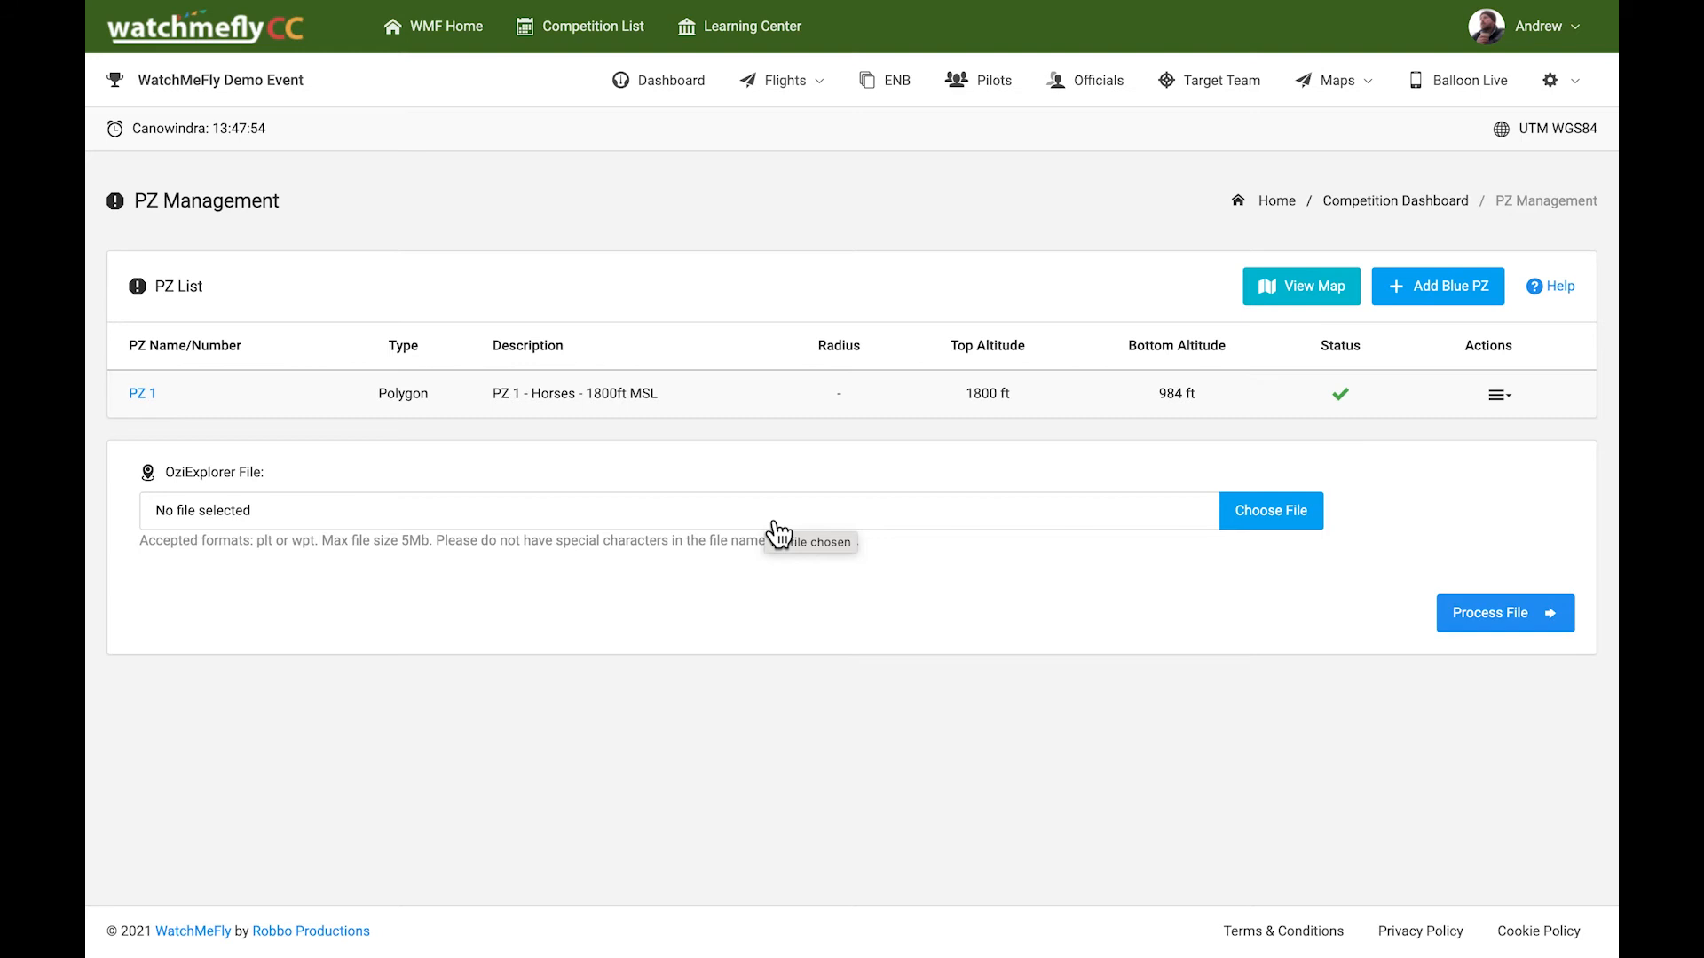
- Upload and process the OziExplorer waypoint file pz_waypoint_demo.wpt in PZ management
click(765, 515)
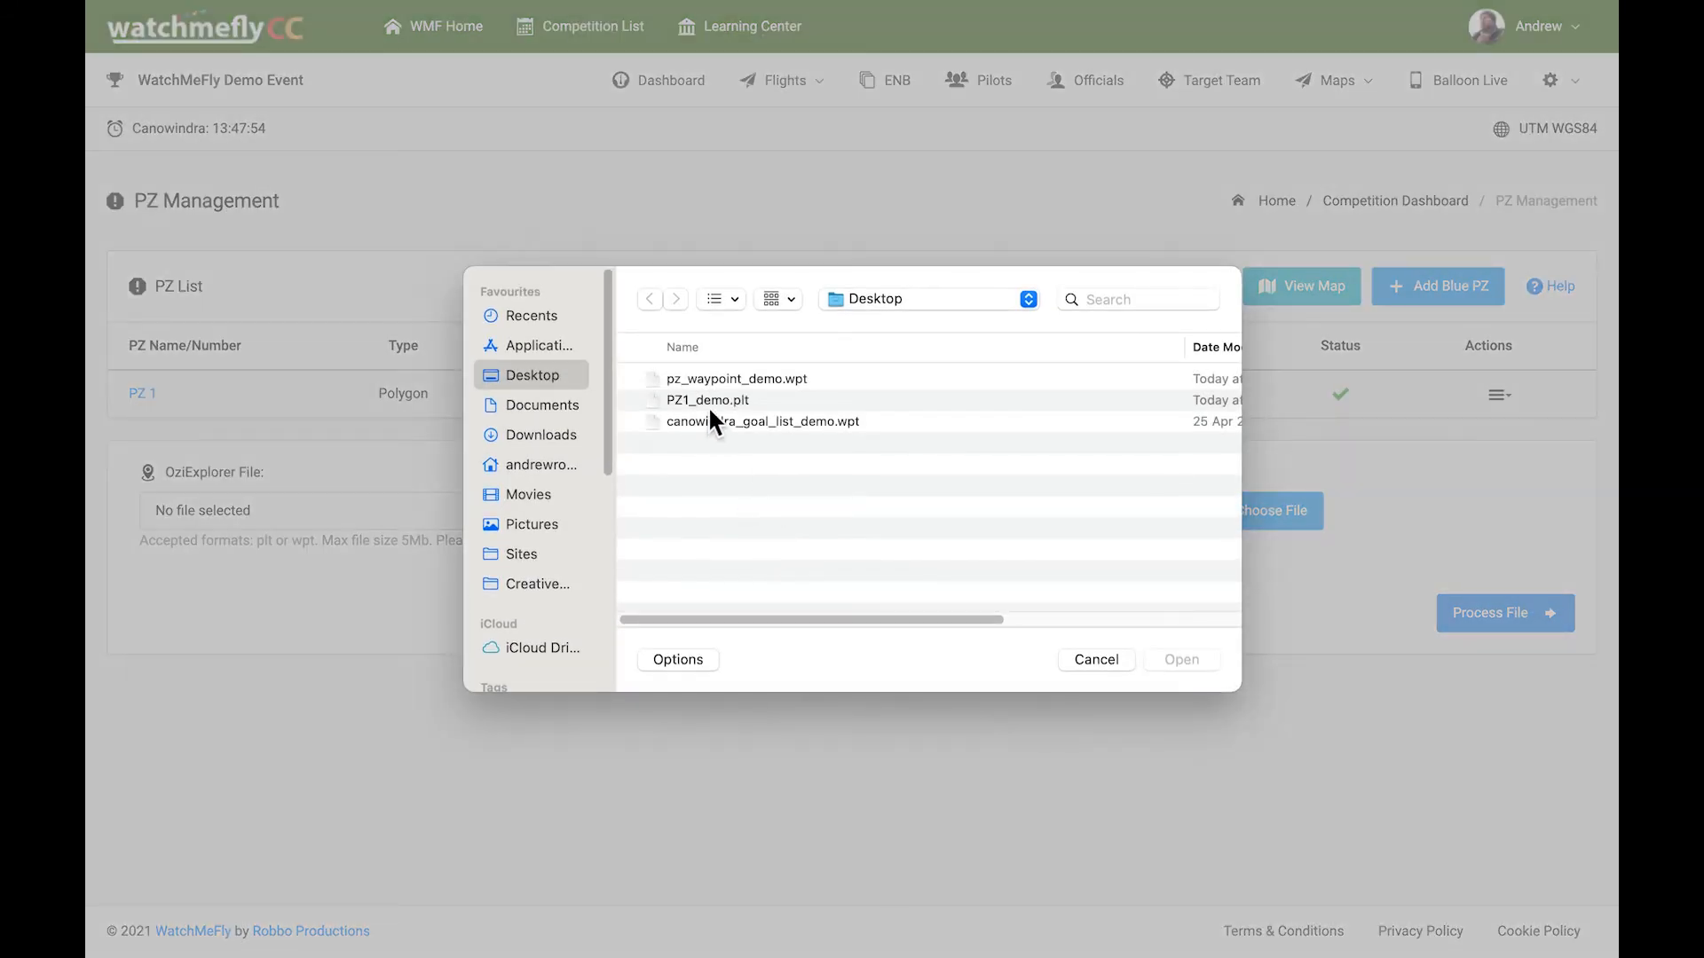
click(764, 378)
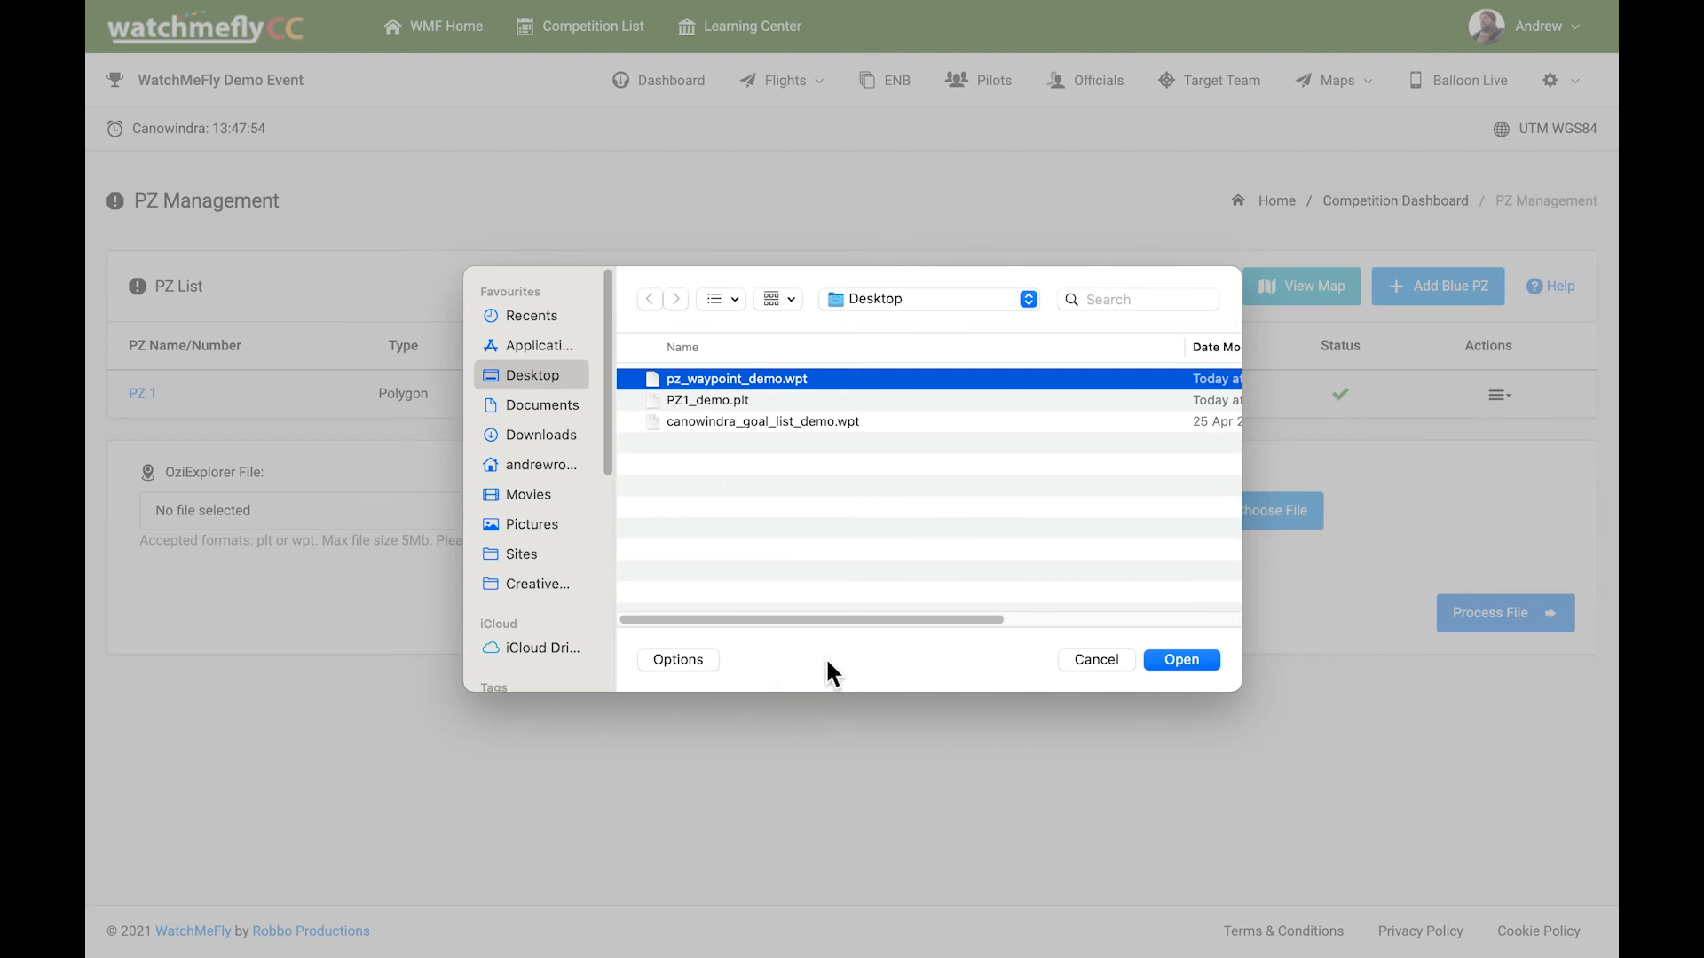
click(1187, 663)
click(1509, 617)
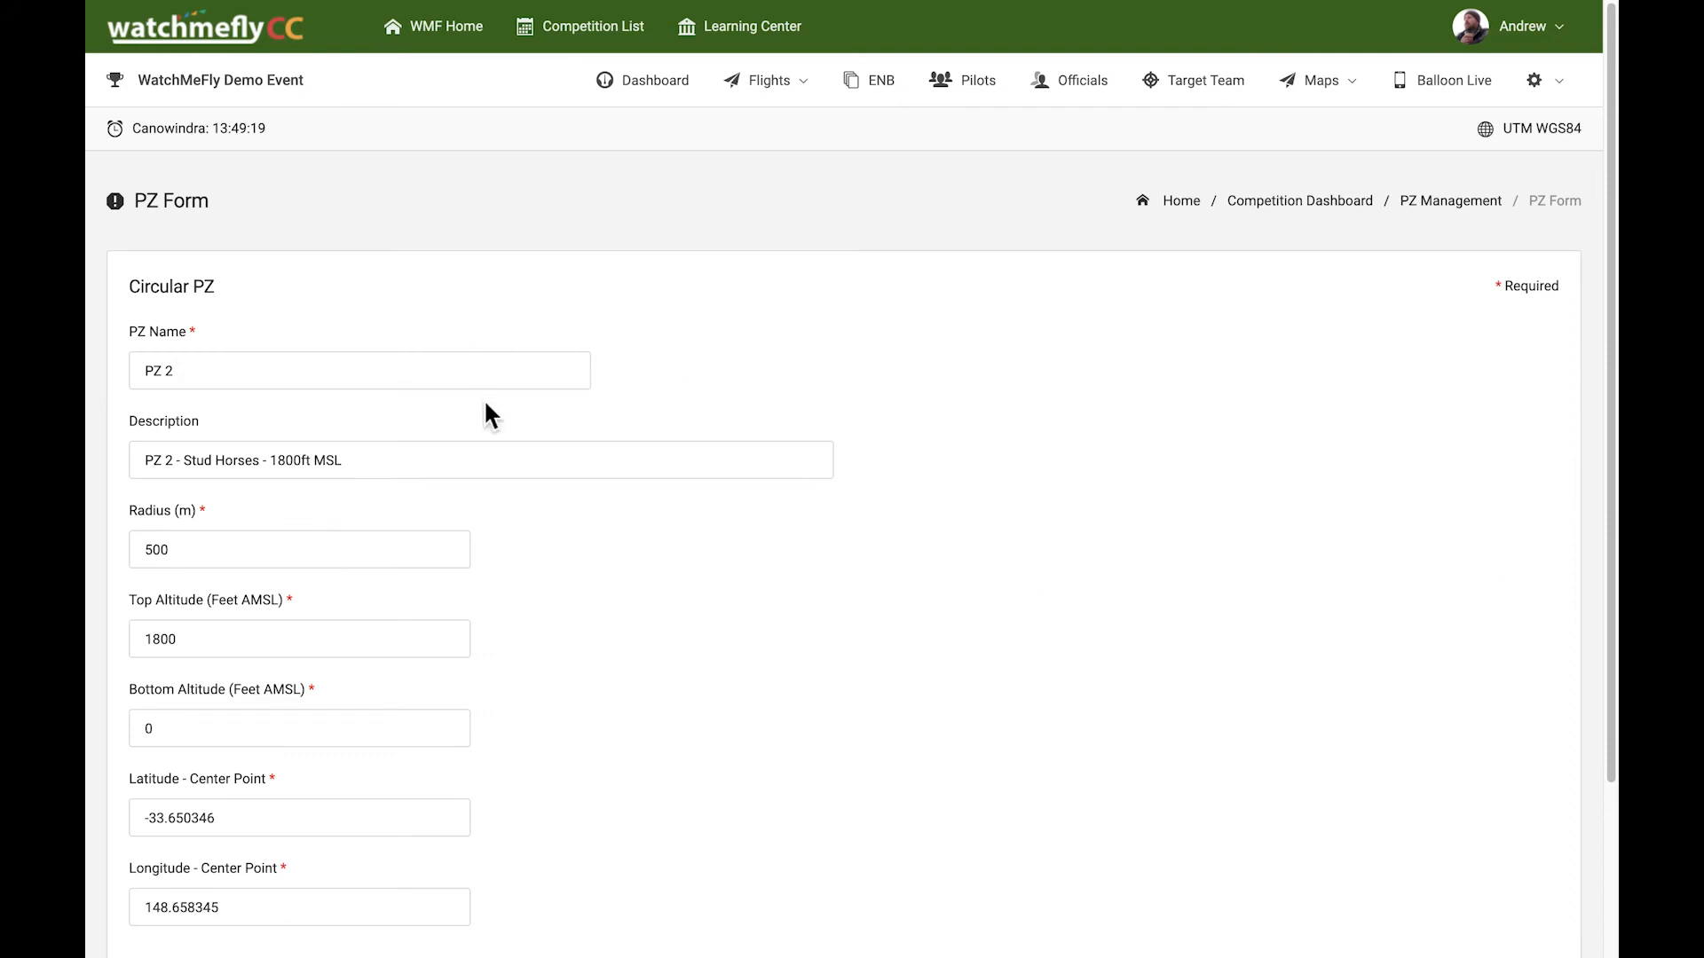
- Set the circular PZ 2's bottom altitude to 1410 ft, switch it online and save it
scroll(519, 479, down, 1)
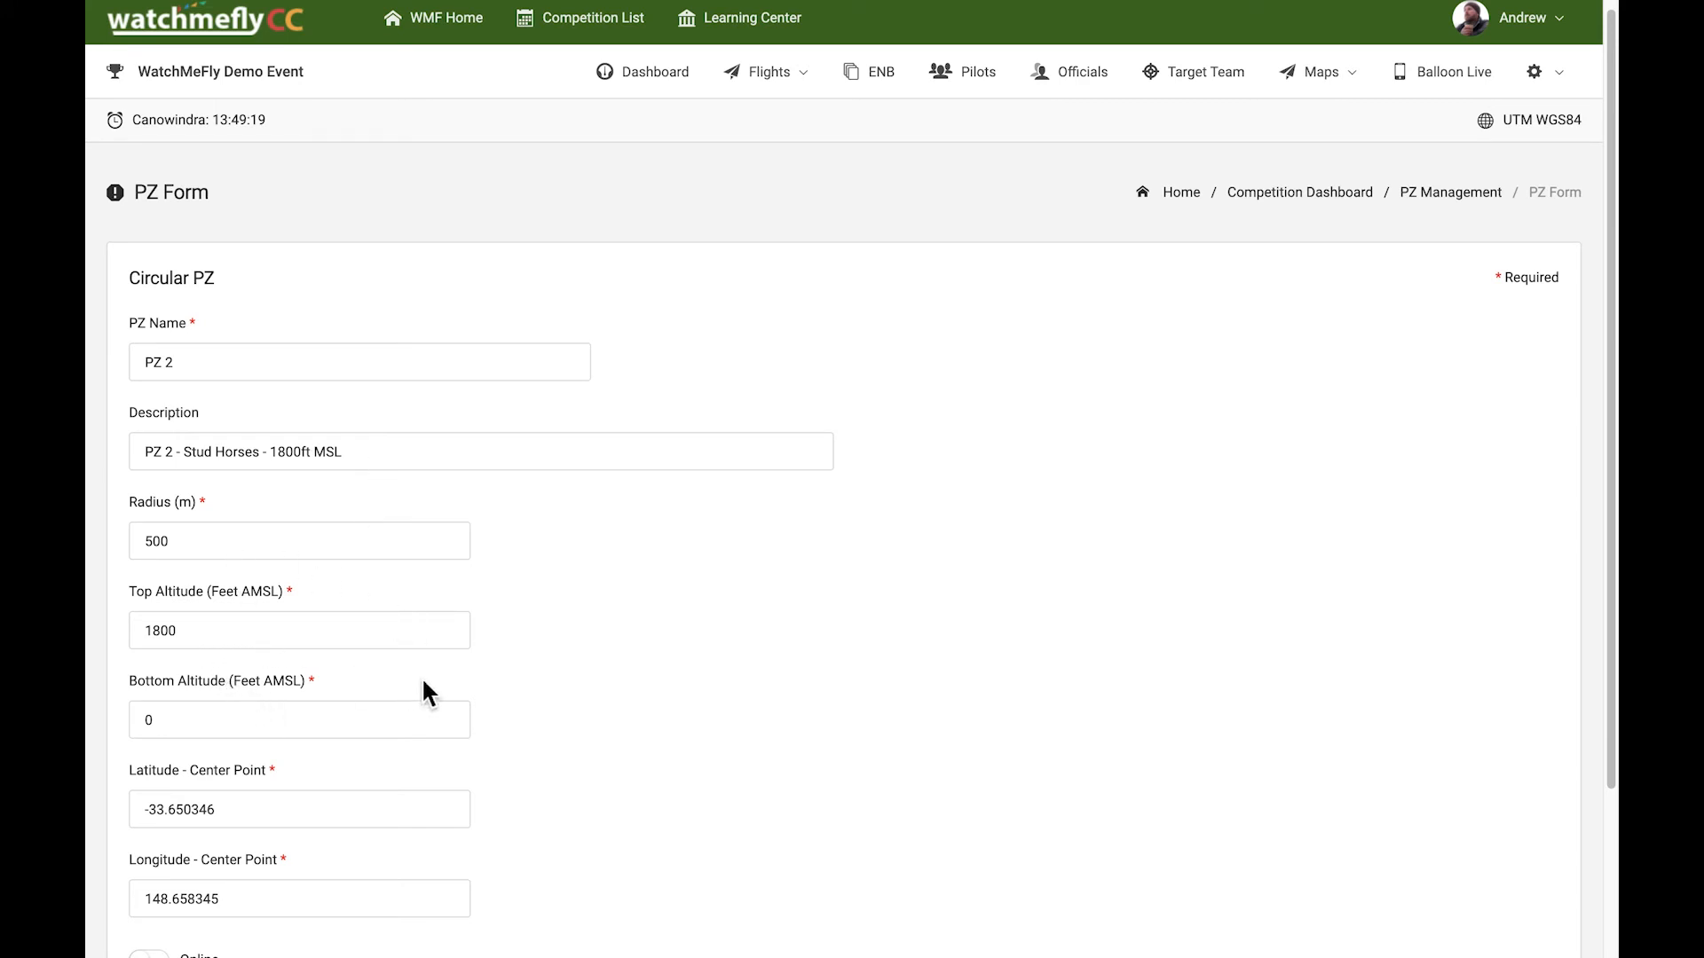
scroll(474, 673, down, 1)
click(152, 653)
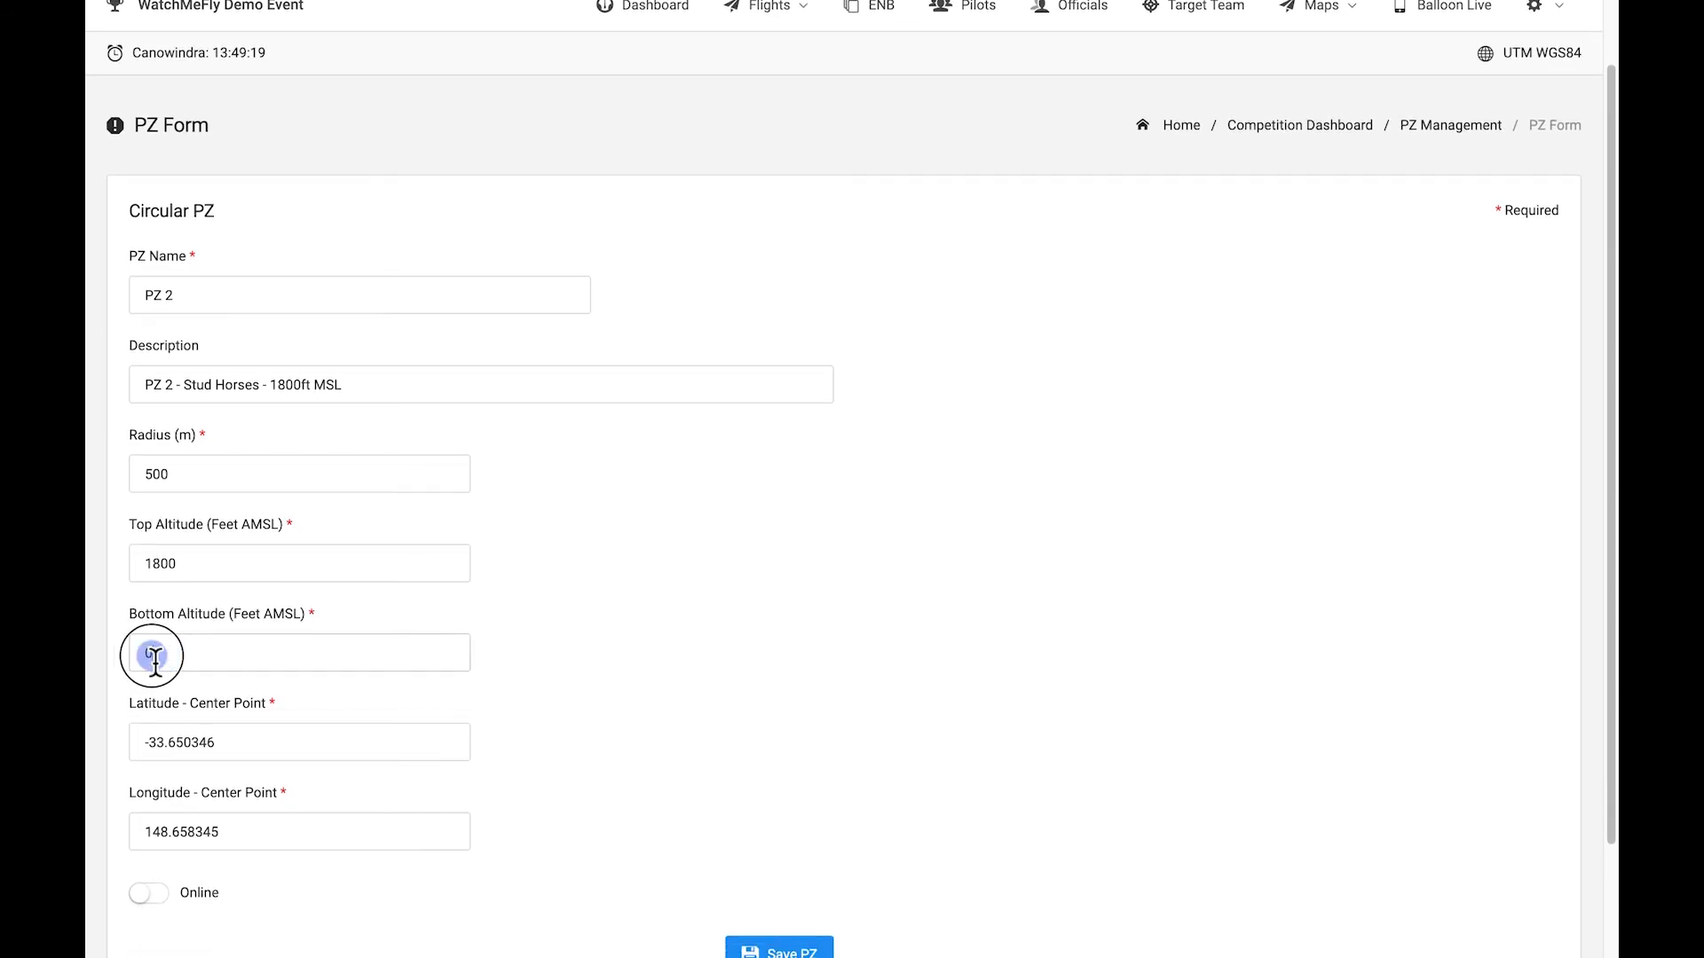
key(BackSpace)
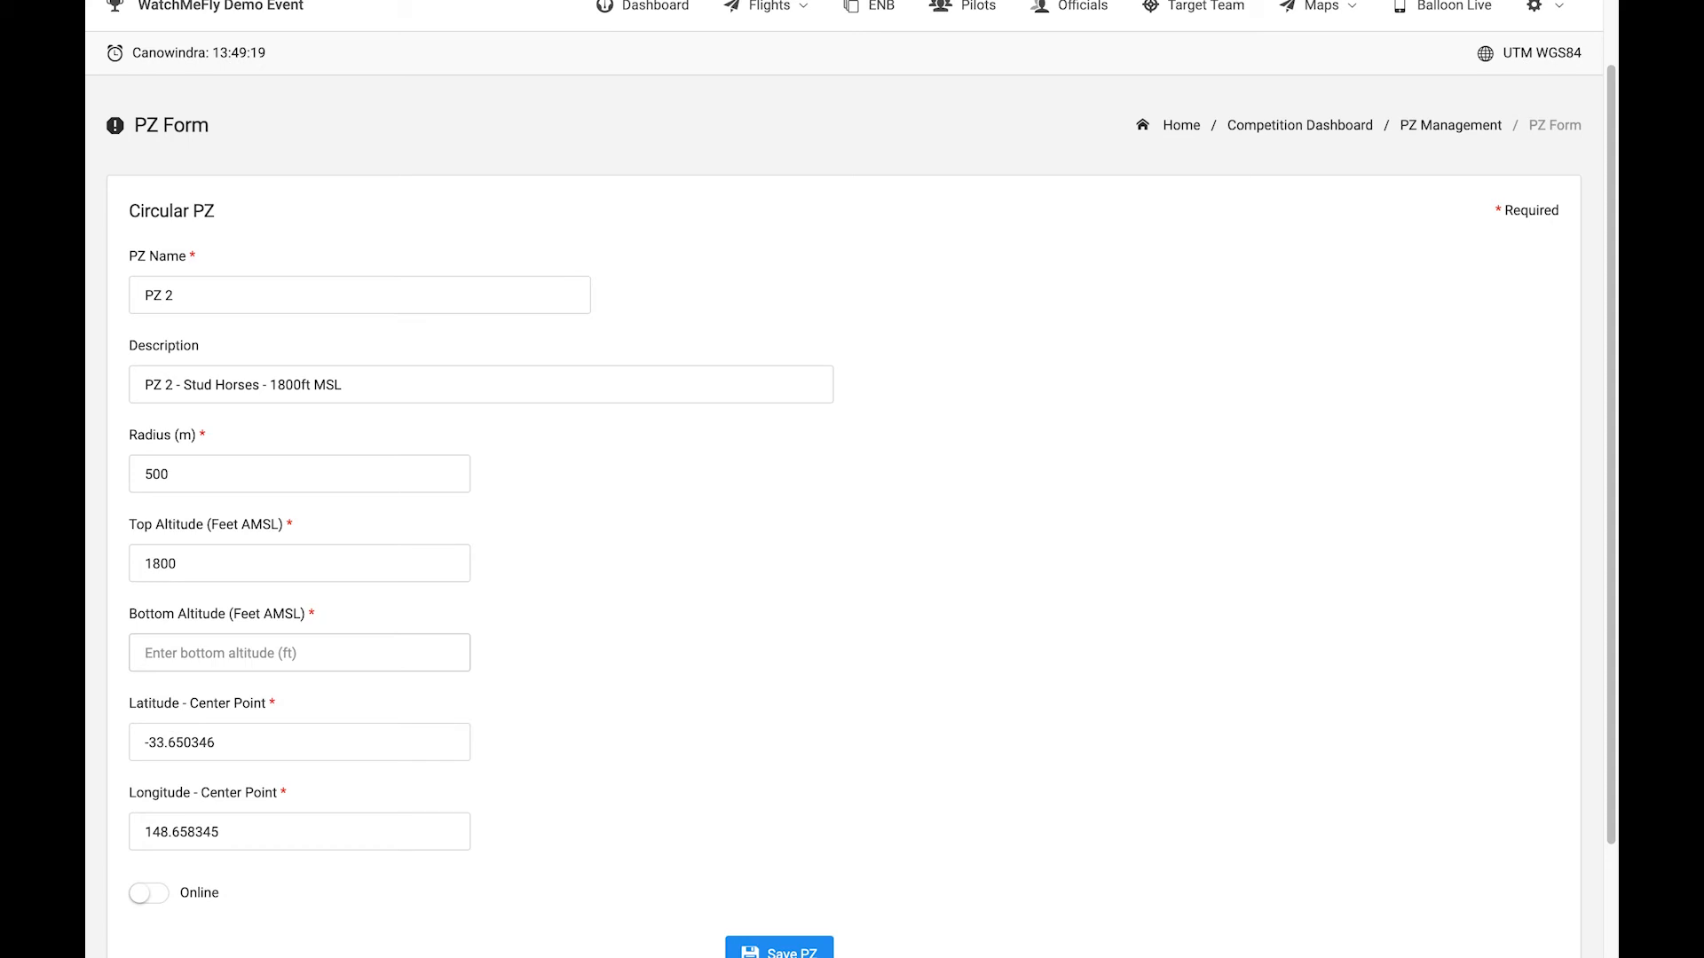
text(1410)
scroll(772, 578, down, 3)
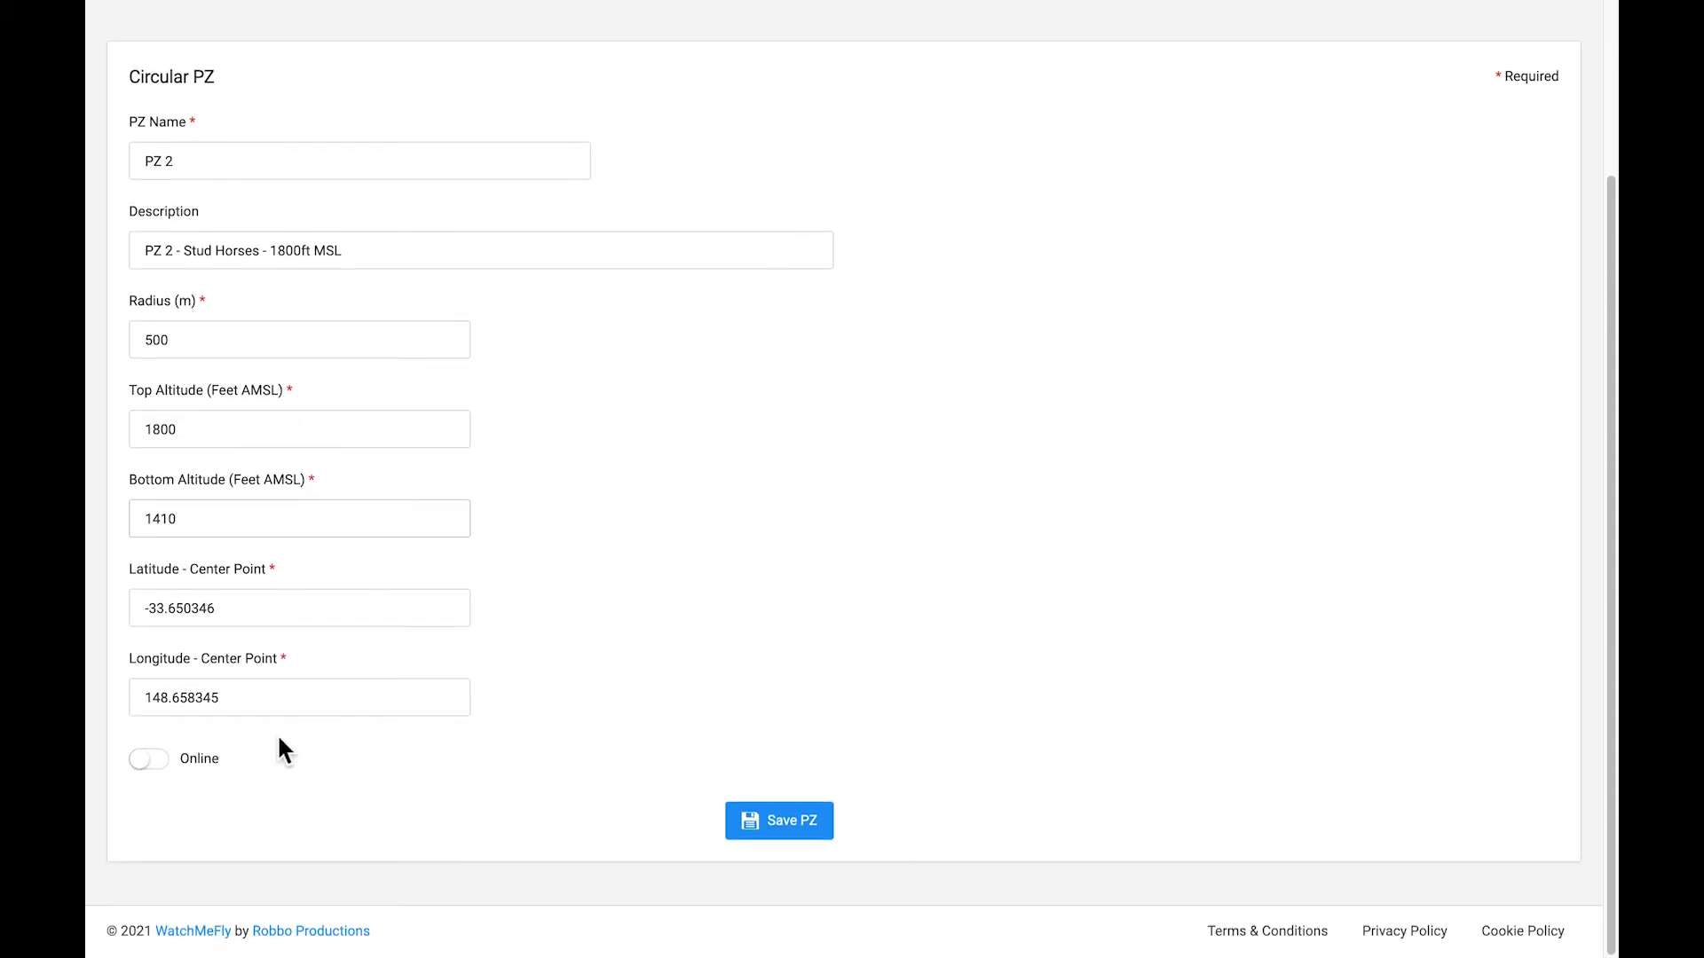
click(149, 770)
click(761, 816)
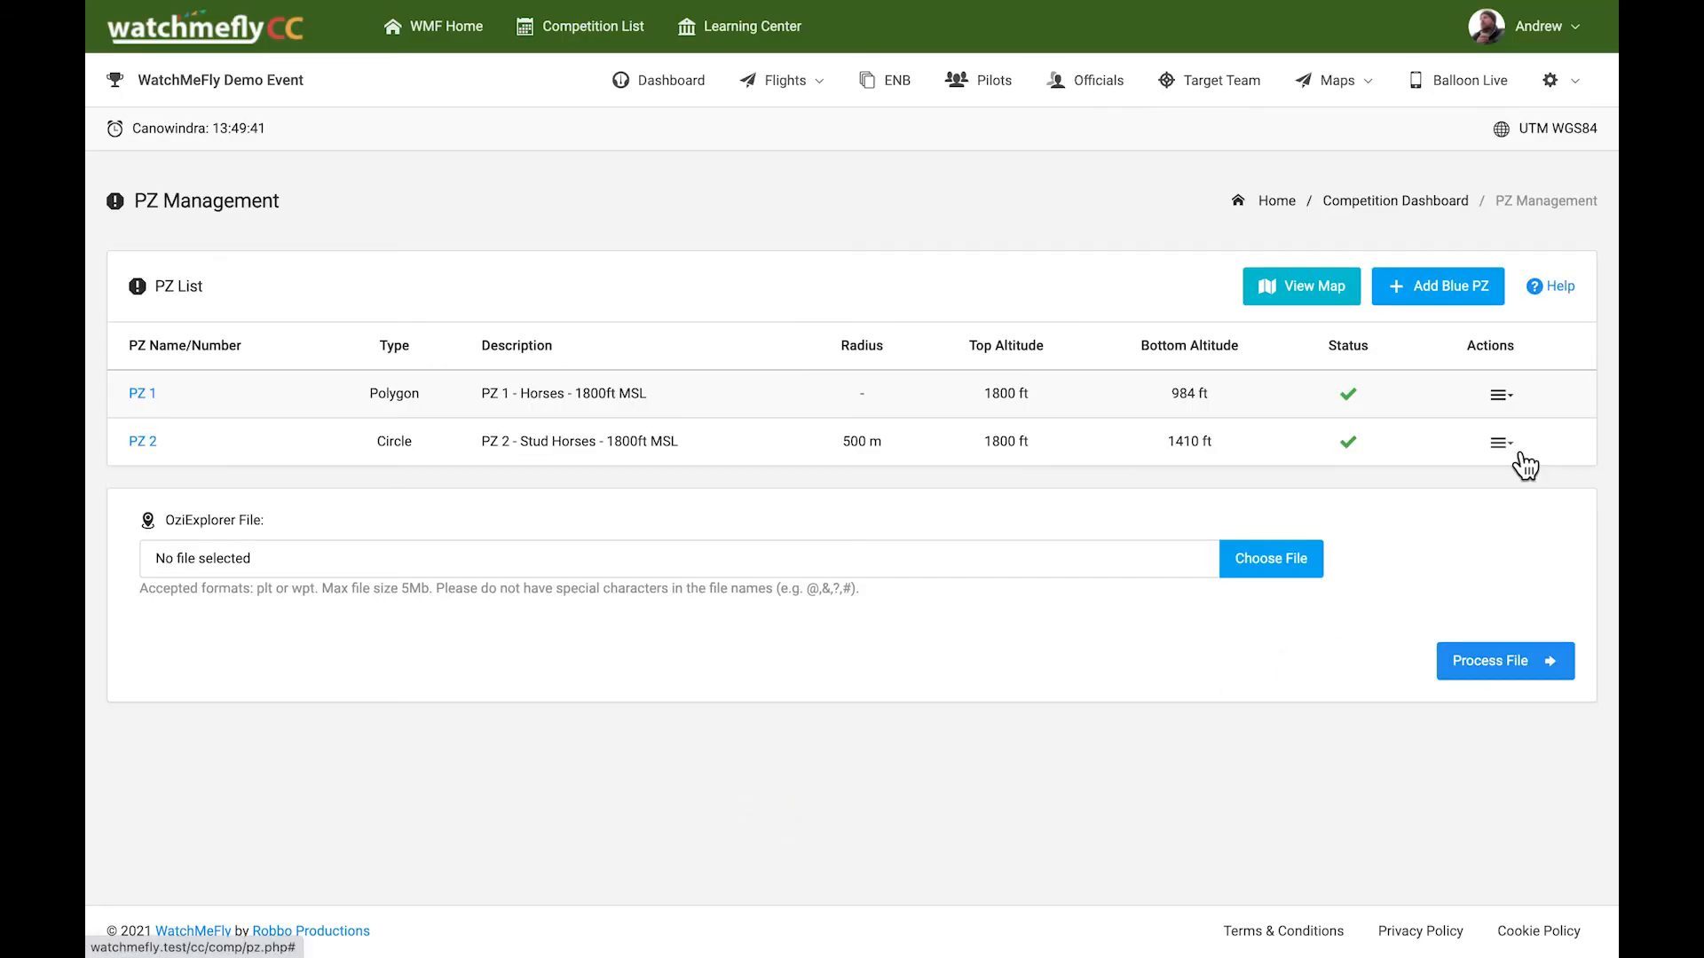
- View PZ 2 on the map and check its marker
click(1525, 465)
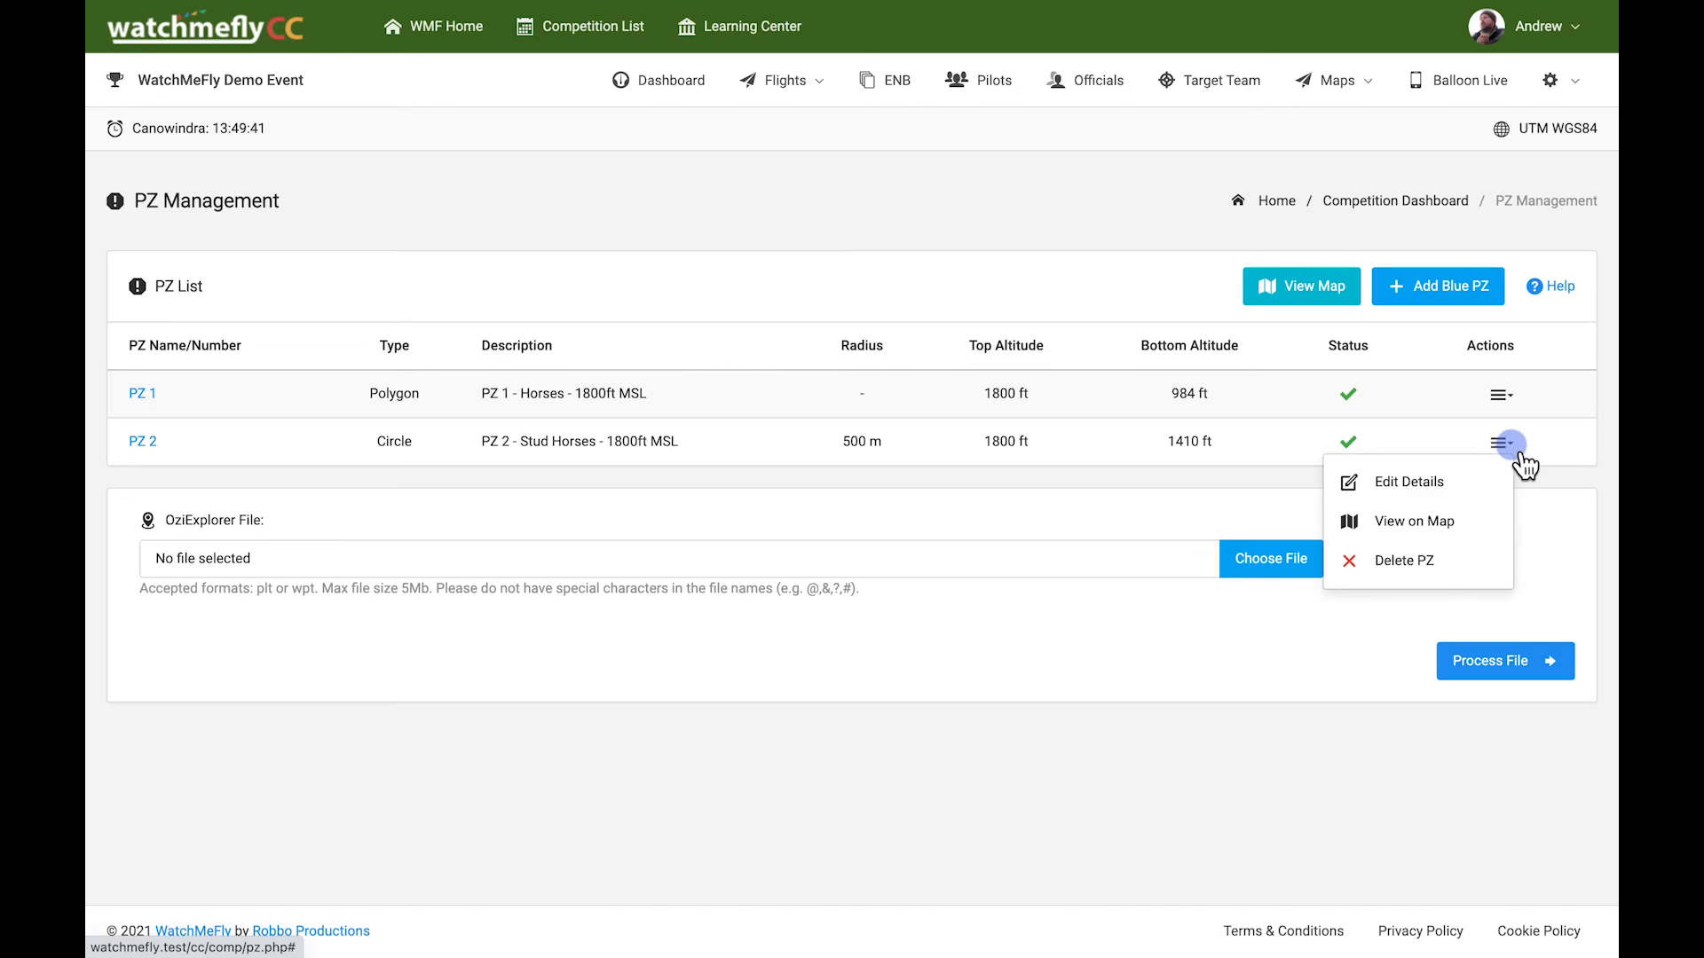
click(1425, 524)
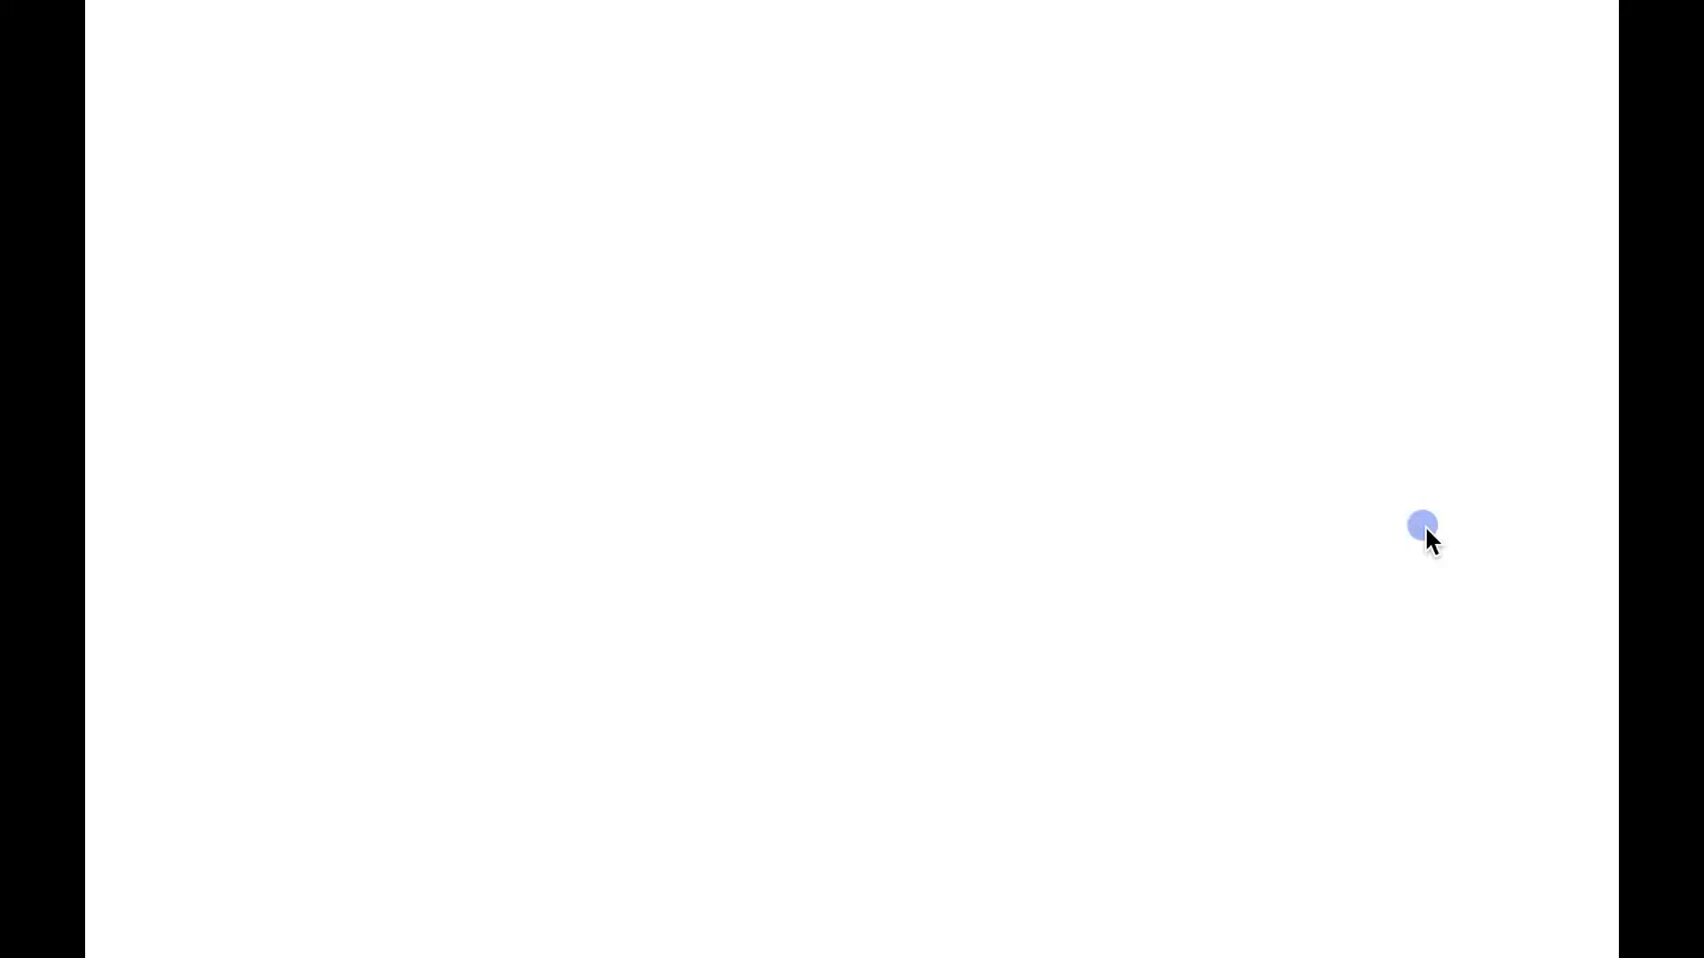
click(863, 358)
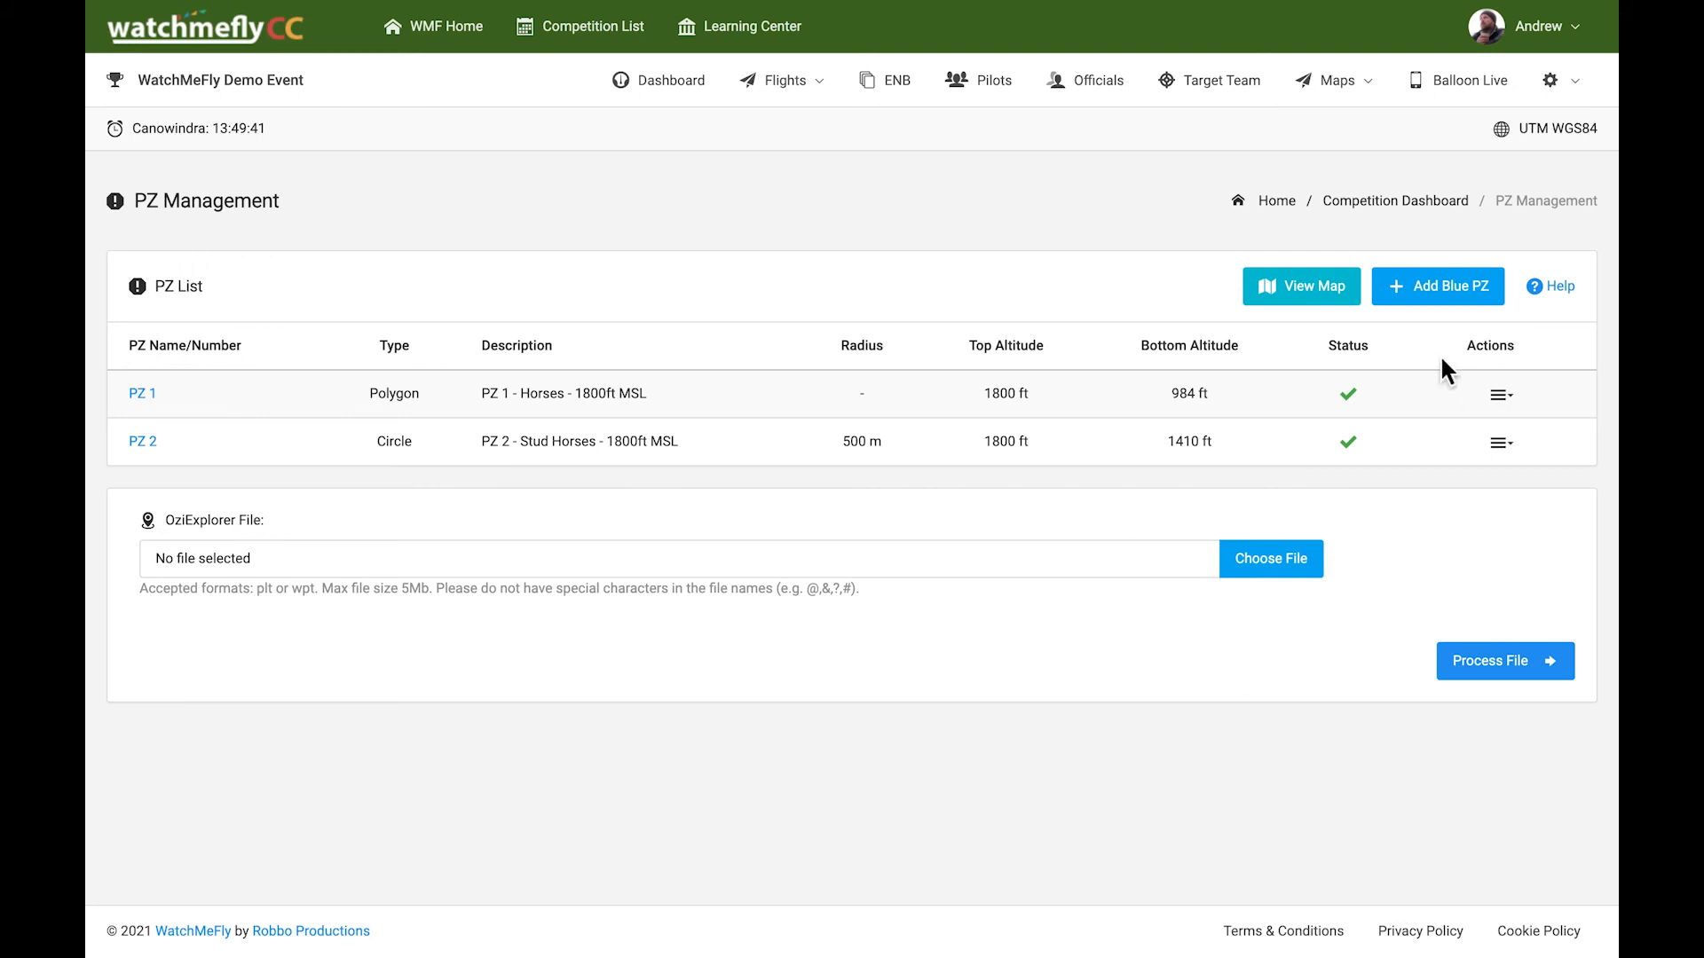
- Add a Blue PZ covering the entire map with a bottom altitude of 10000 ft, set it online and save it
click(1449, 297)
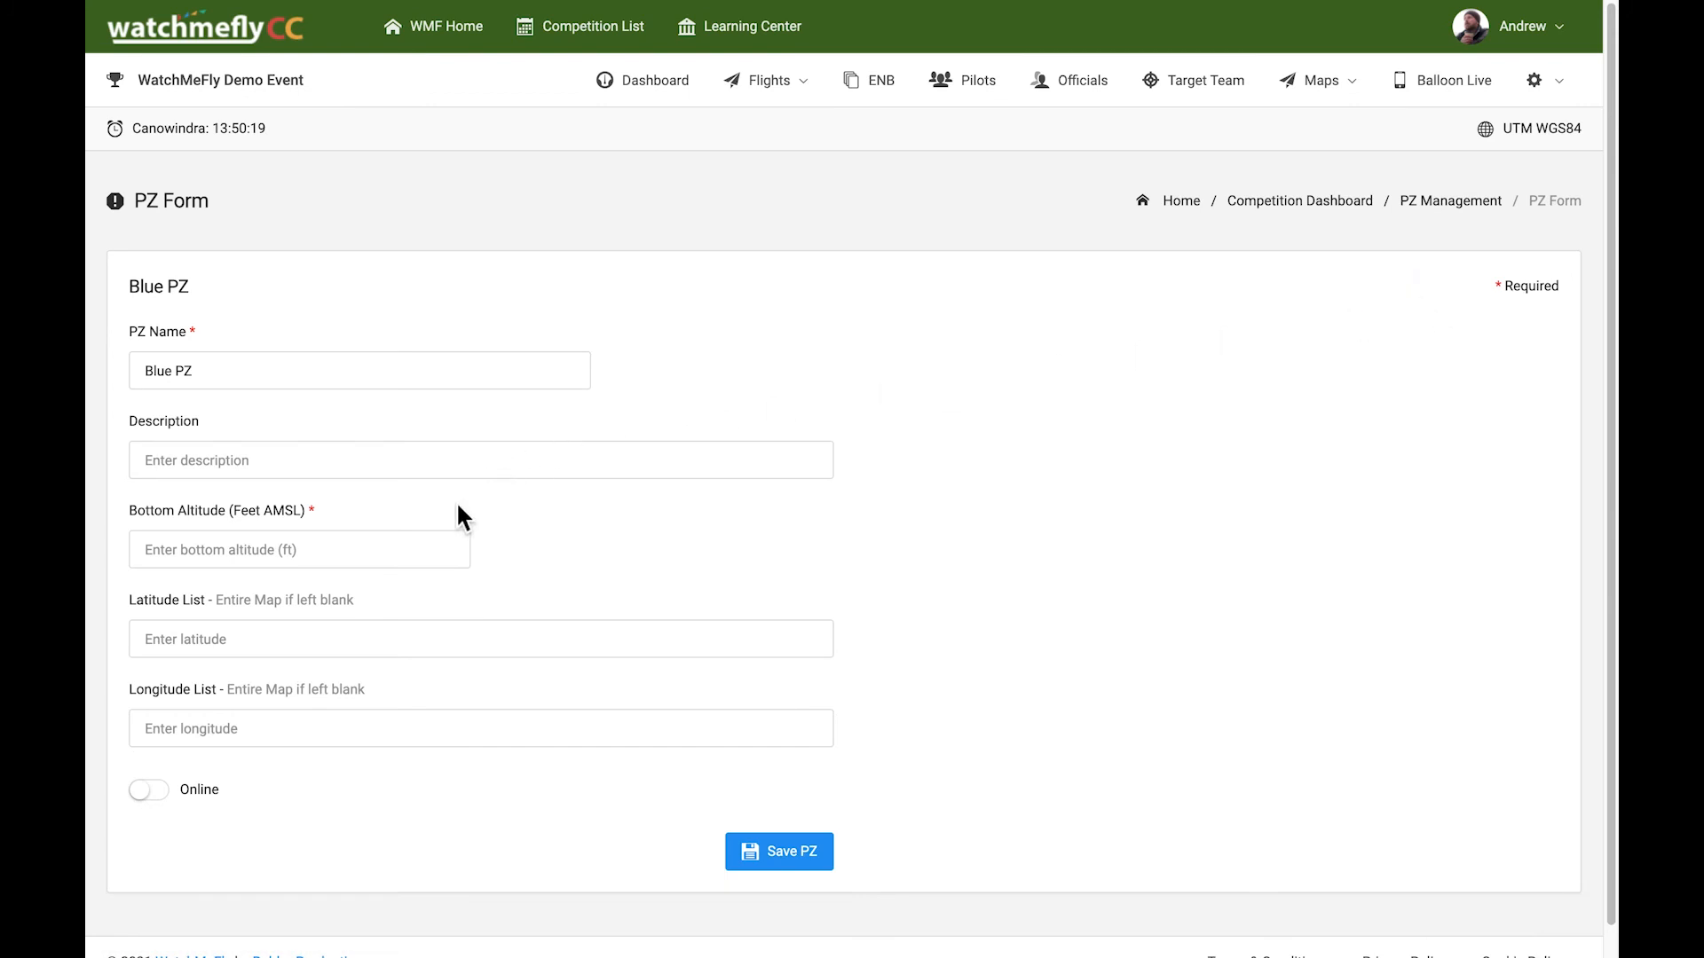
click(399, 546)
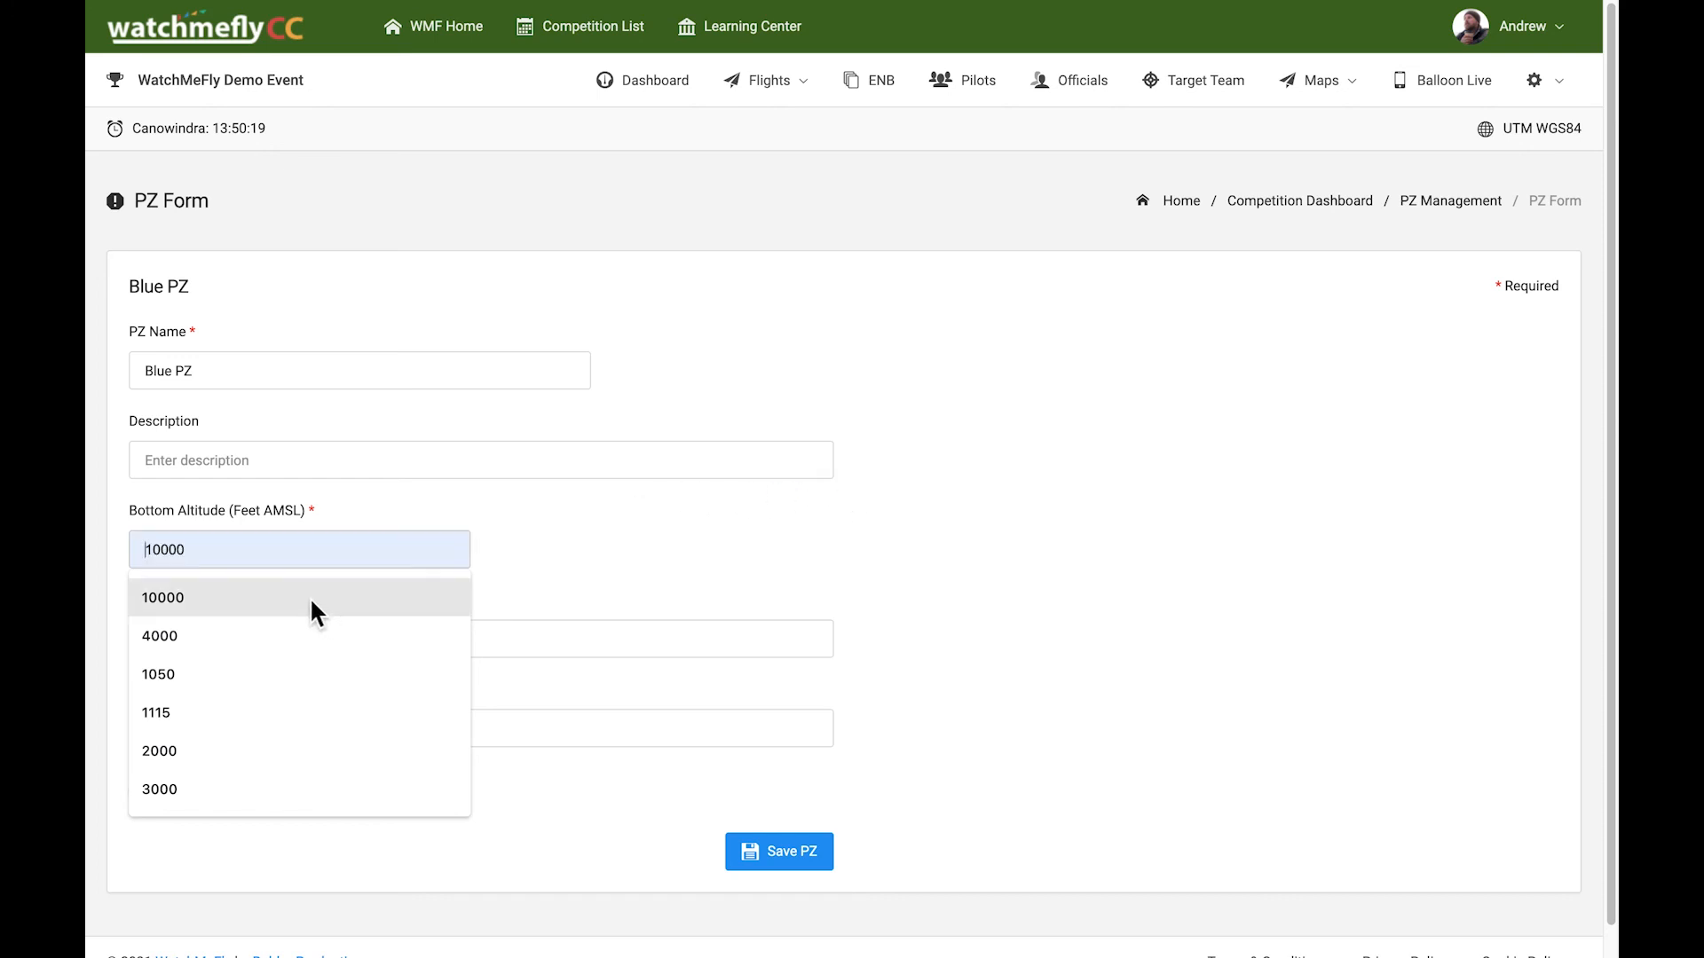
click(311, 598)
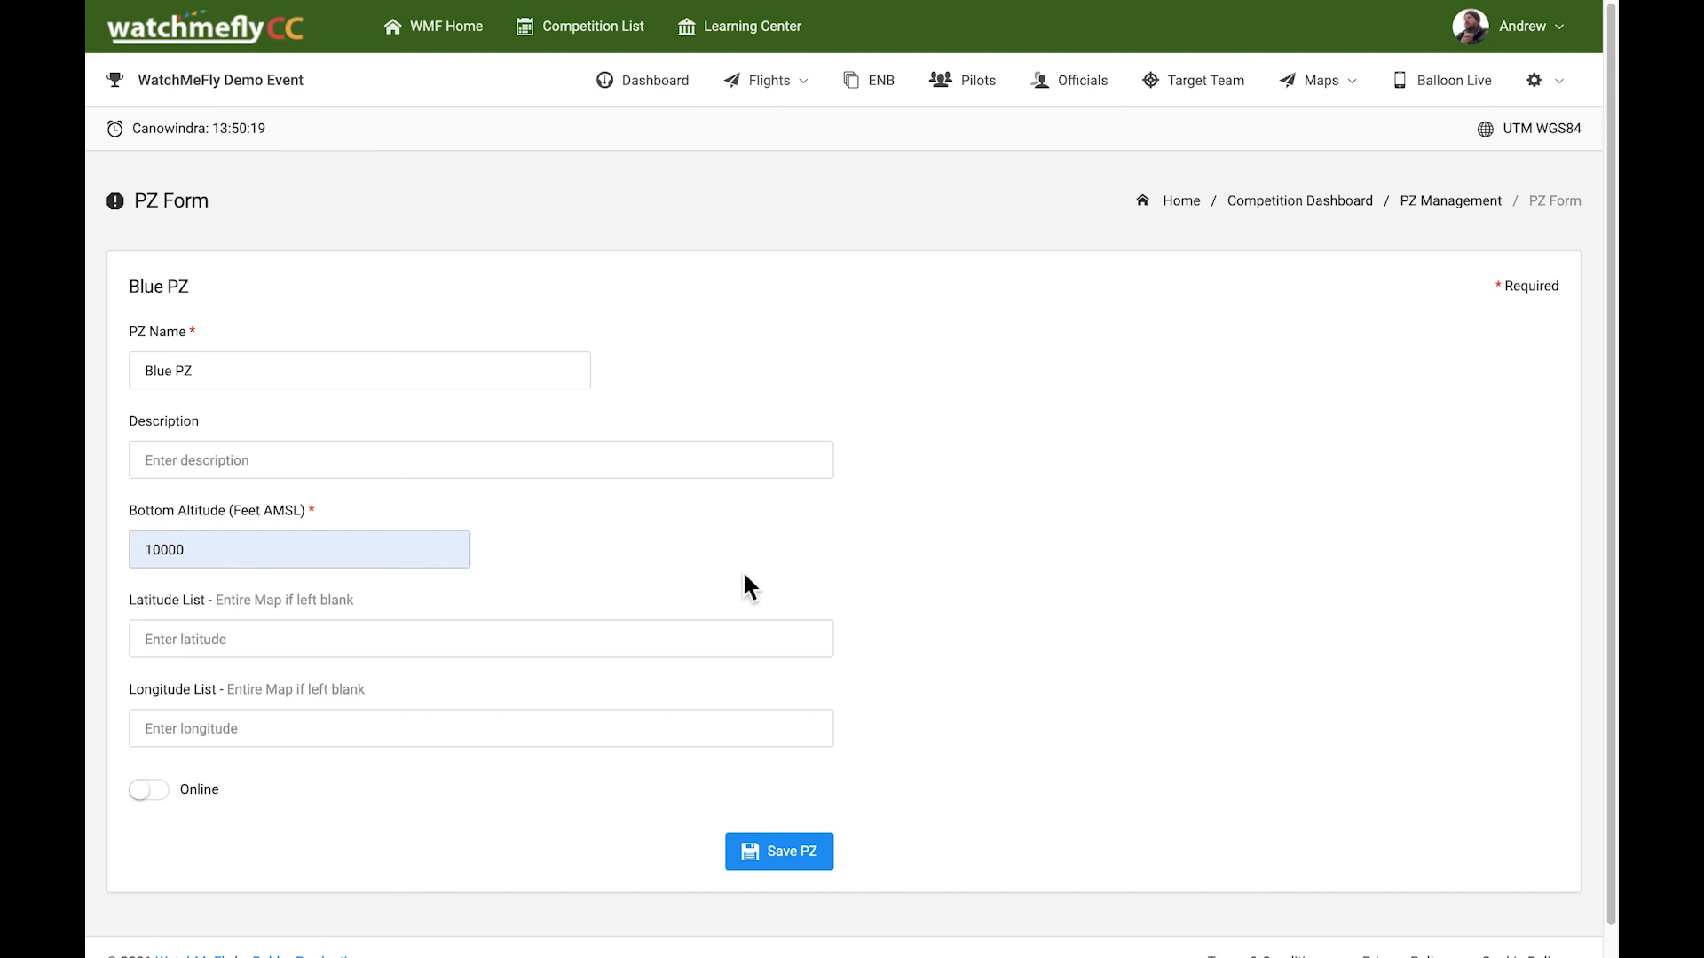
click(162, 791)
click(779, 854)
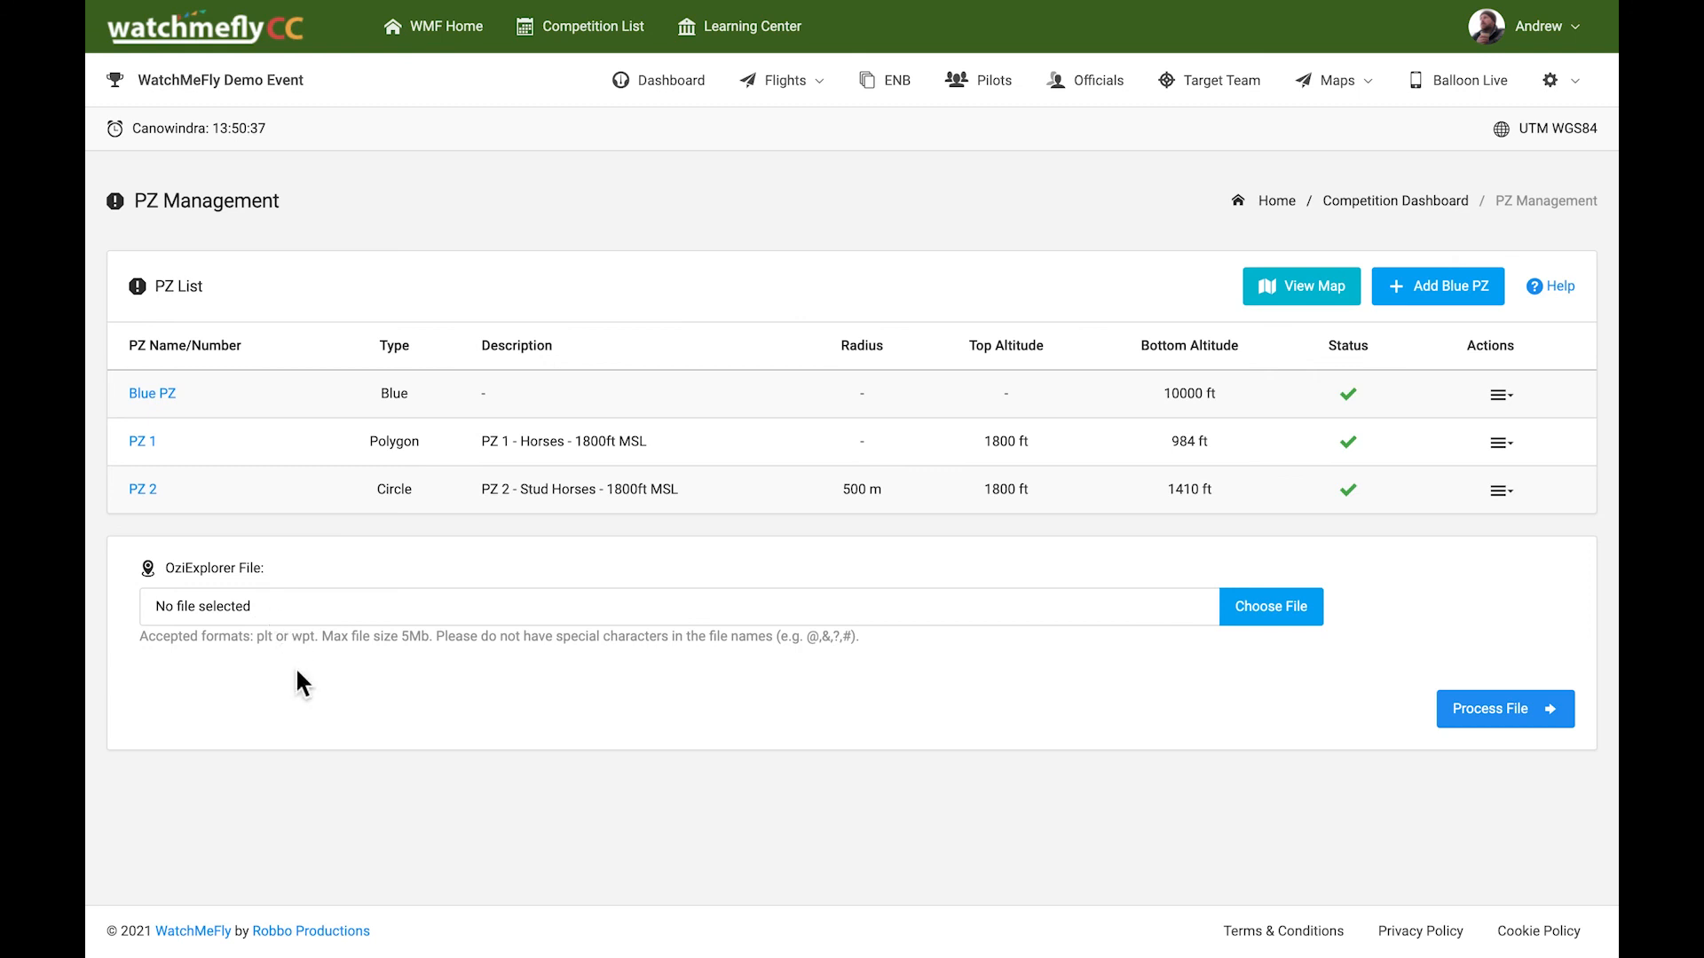
- Open PZ 1's details, check the available PZ types, and save the zone as a Polygon PZ
click(151, 447)
scroll(568, 519, down, 4)
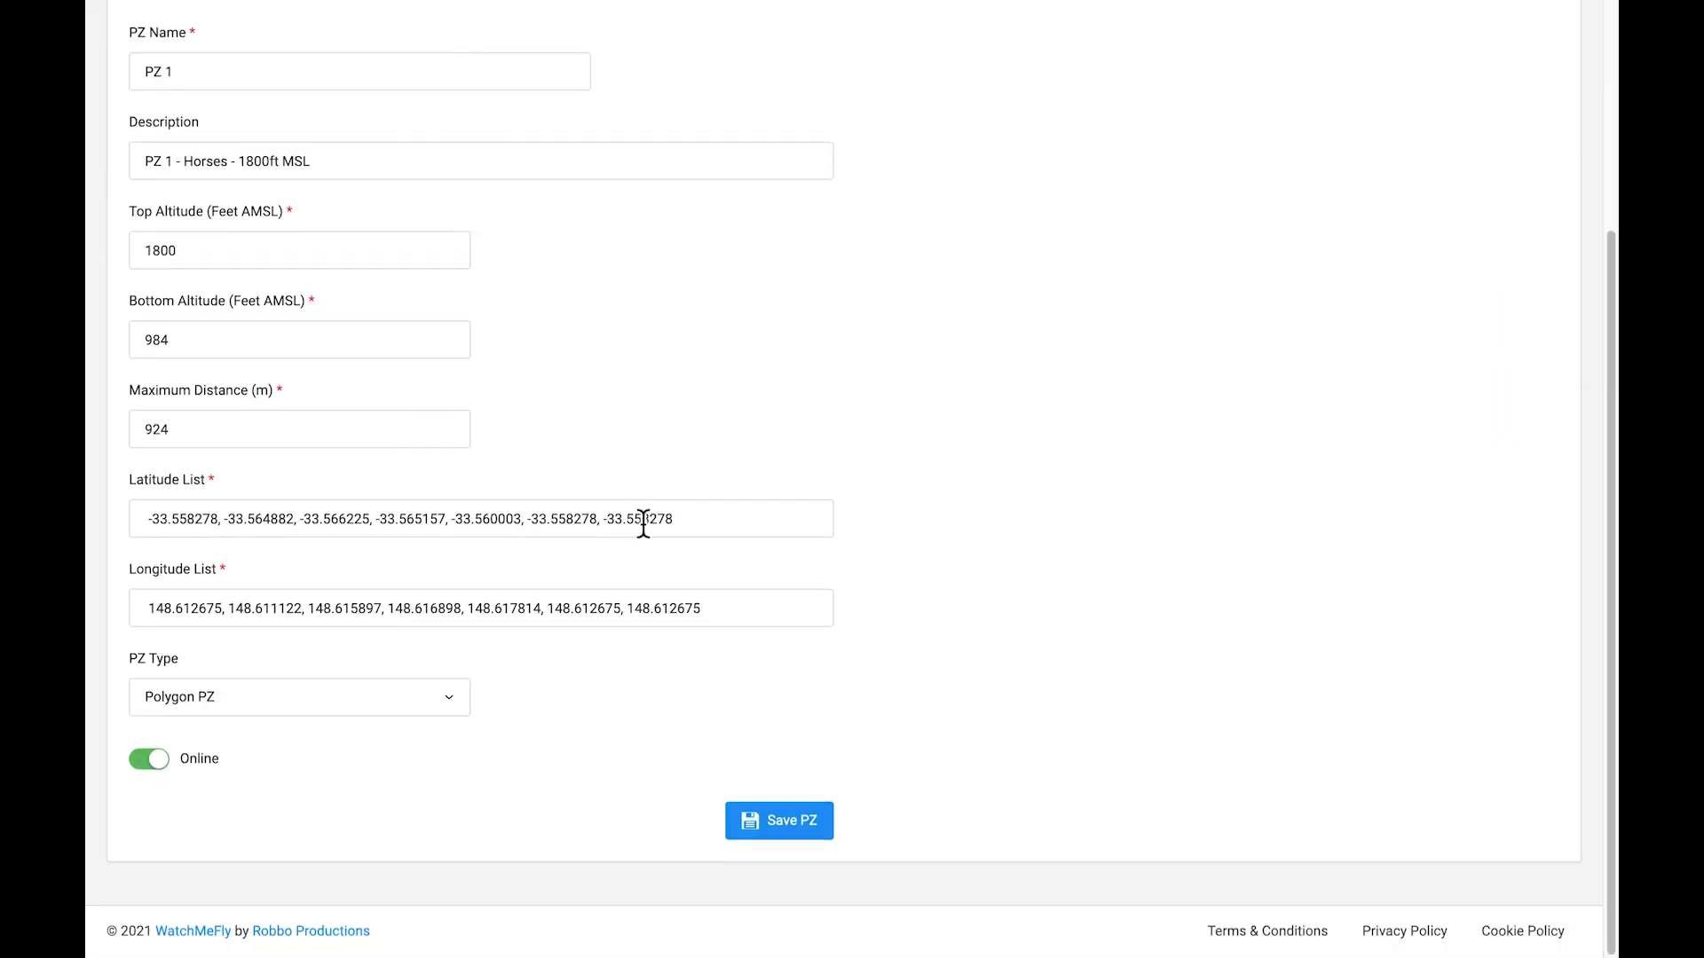
click(449, 710)
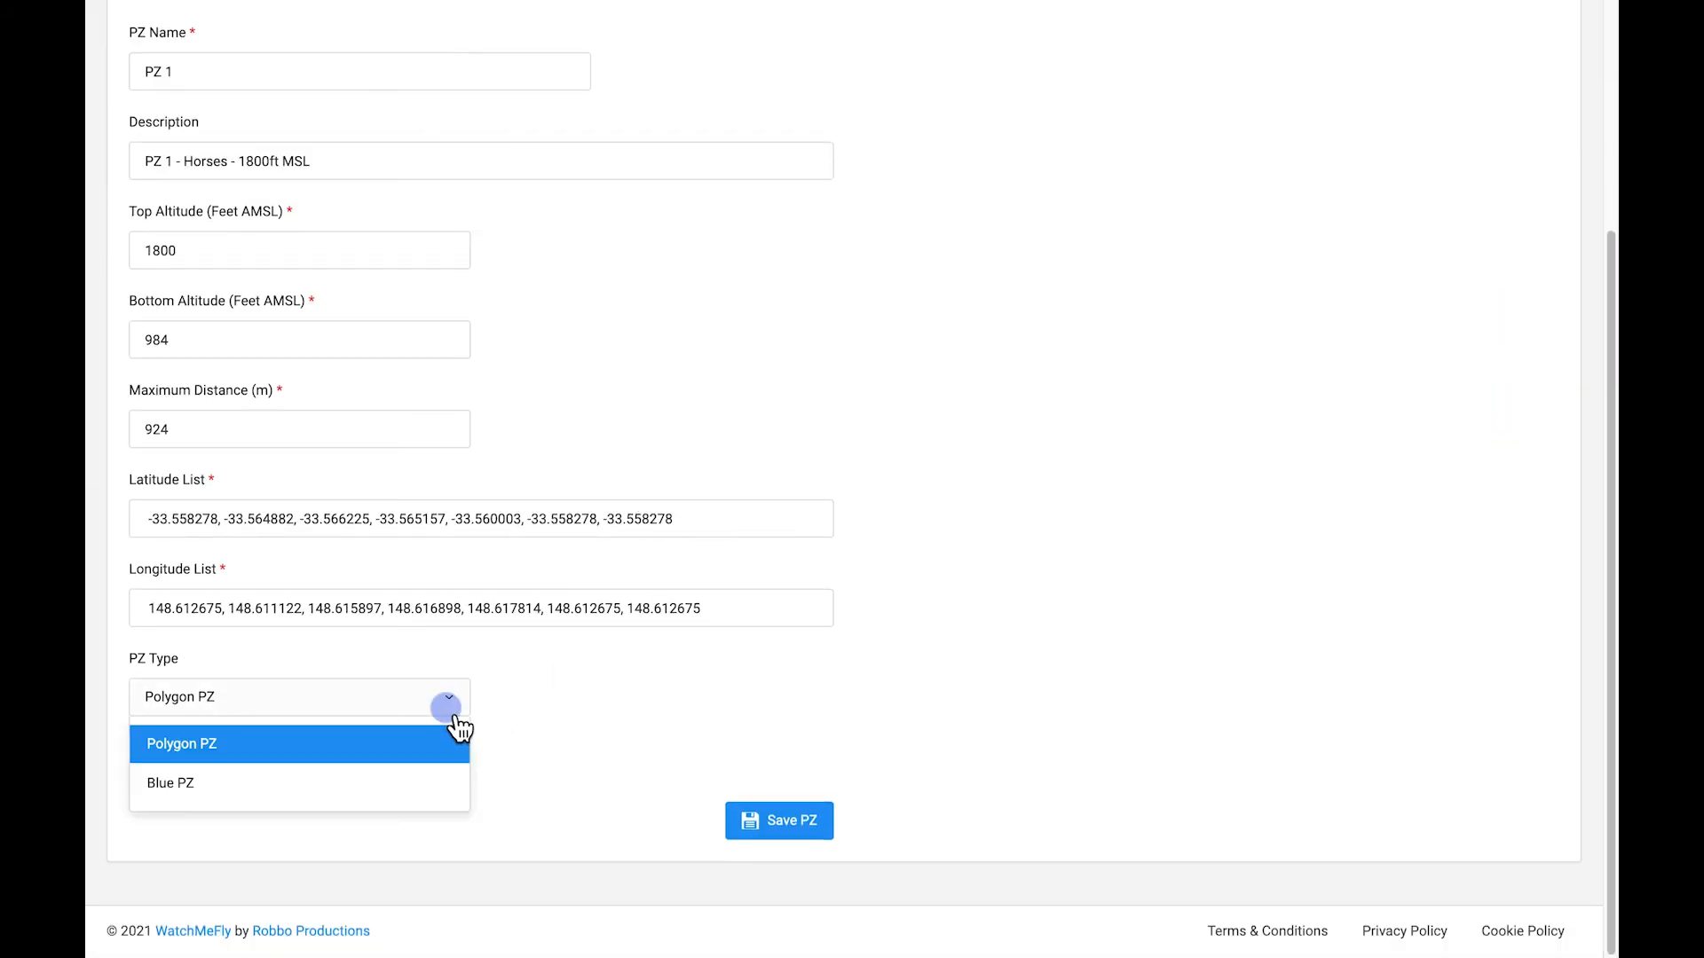
click(209, 813)
click(803, 824)
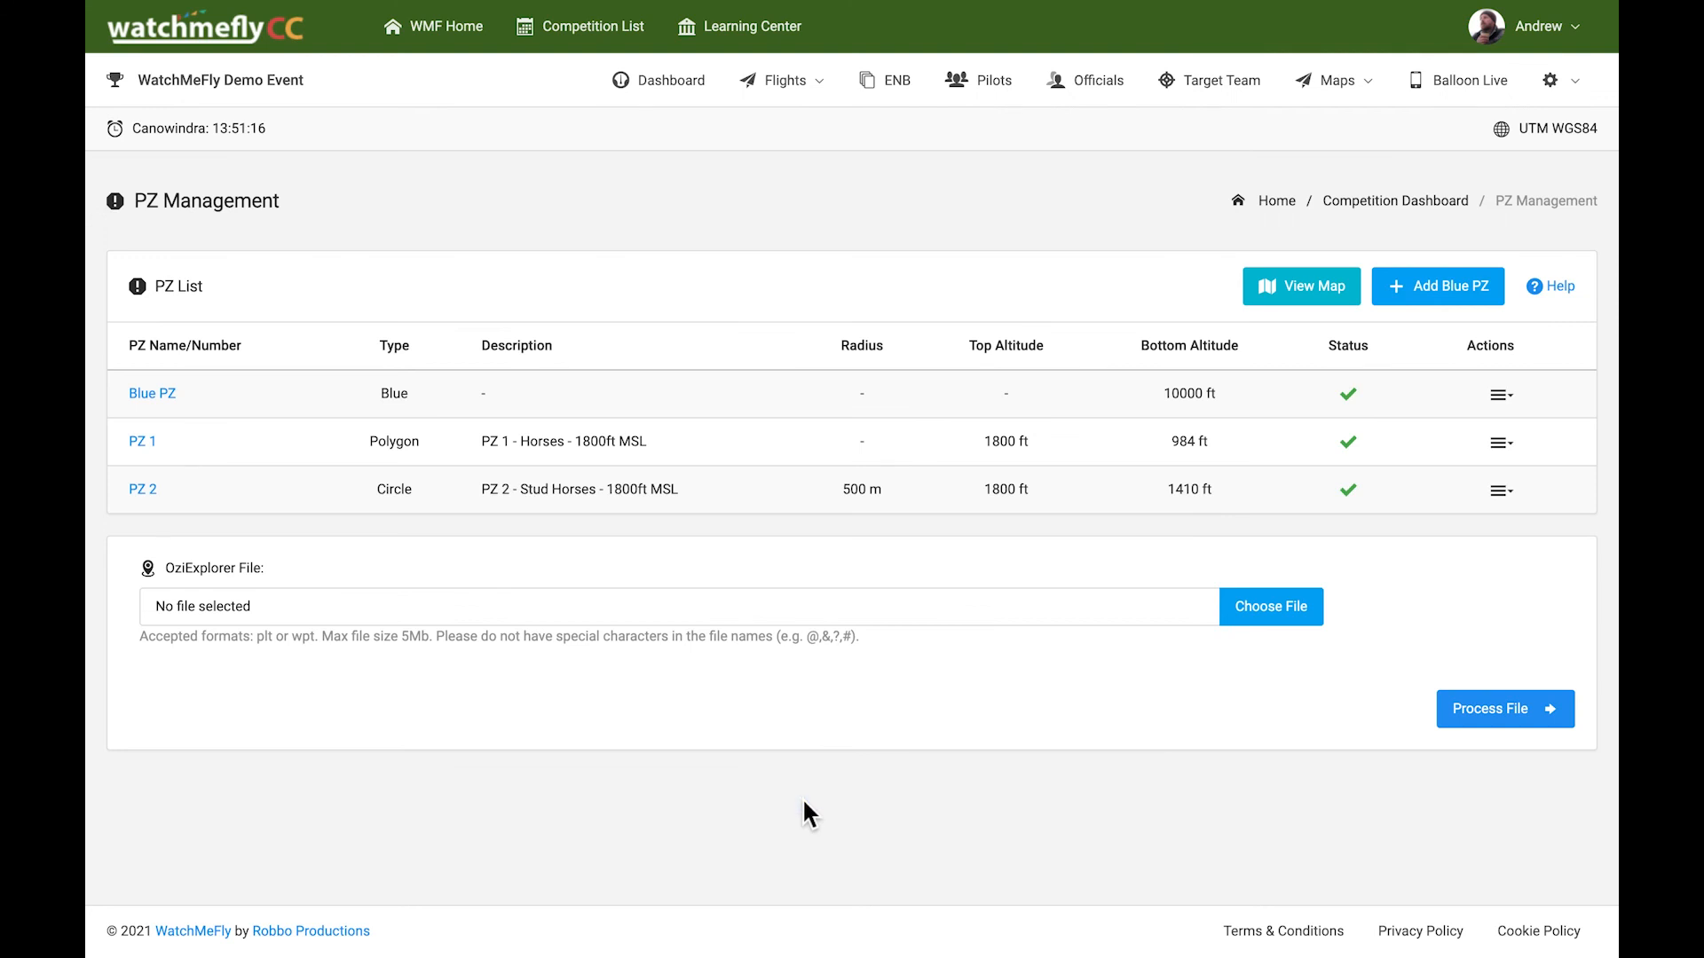